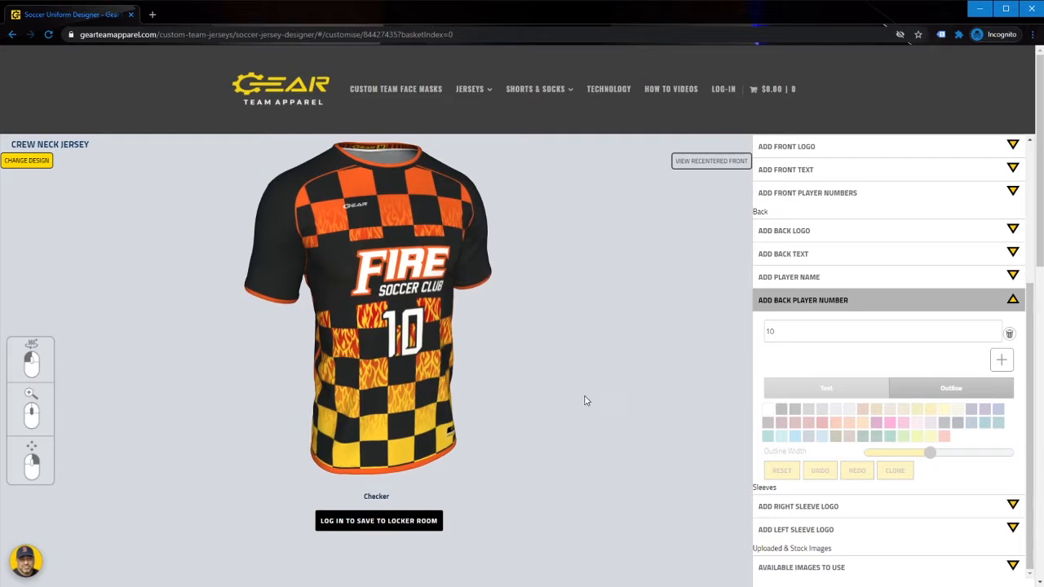
pyautogui.moveTo(577, 392); pyautogui.dragTo(529, 384)
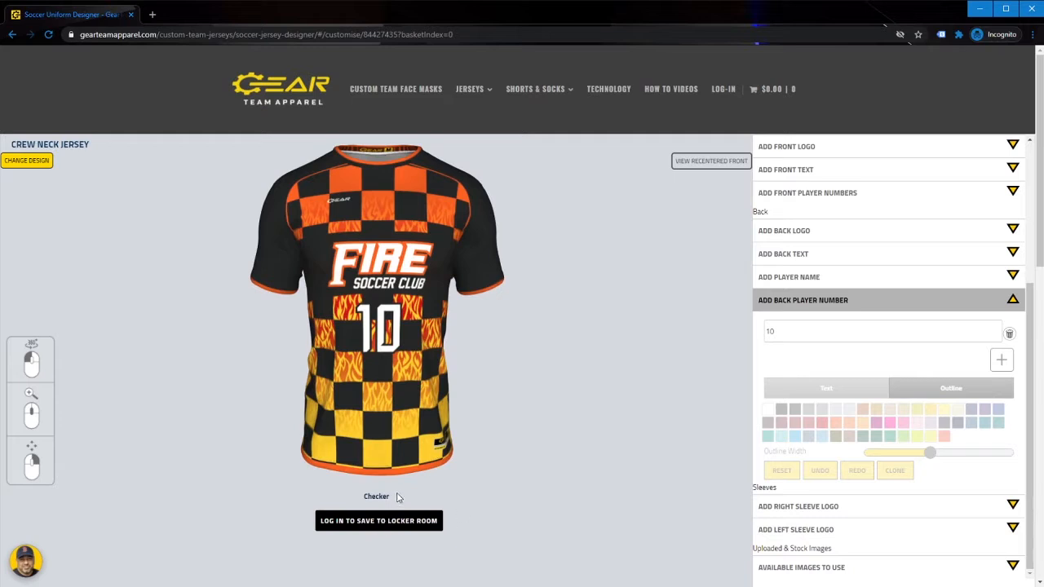
pyautogui.moveTo(398, 498); pyautogui.dragTo(353, 499)
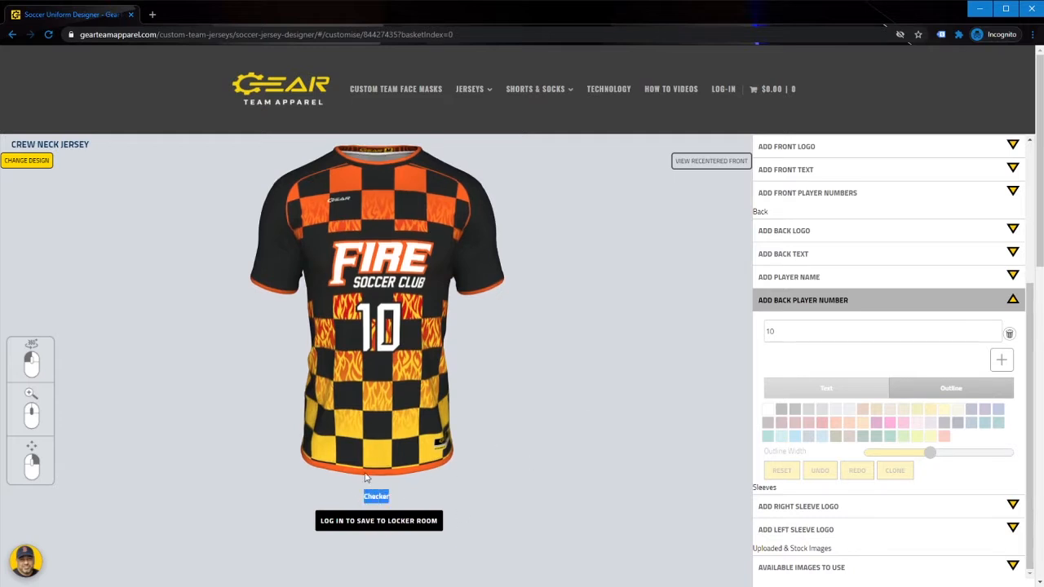
pyautogui.click(471, 470)
pyautogui.moveTo(198, 355); pyautogui.dragTo(230, 354)
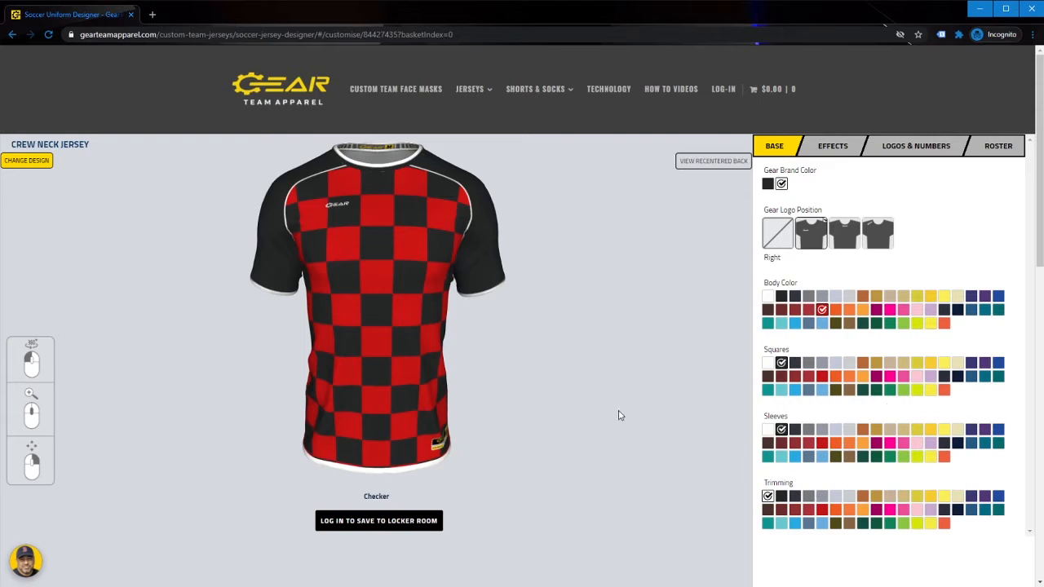
pyautogui.moveTo(215, 320); pyautogui.dragTo(256, 319)
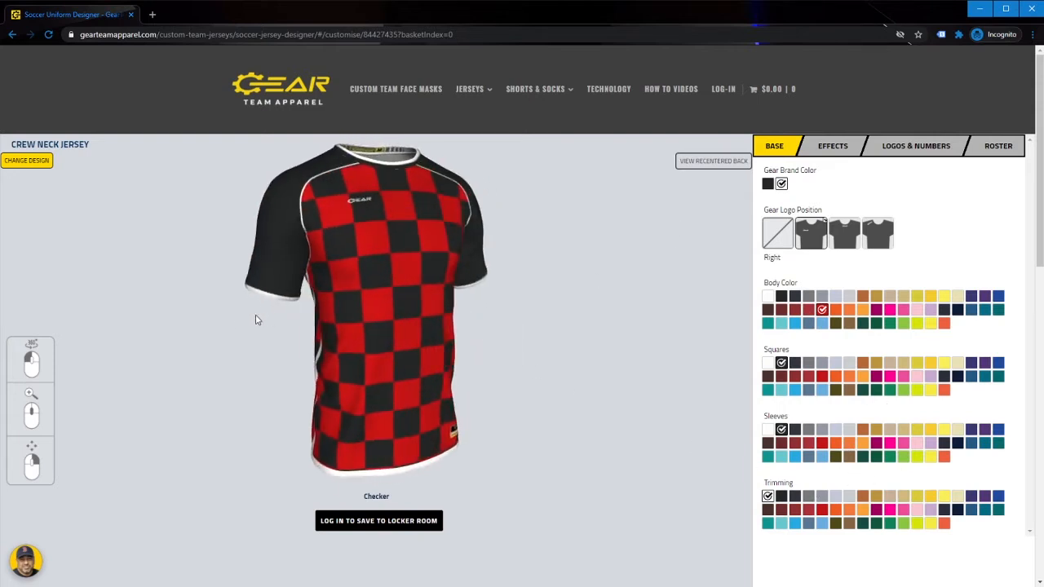
# Apply the one-color Monochrome Drops pattern design to the jersey body
pyautogui.click(832, 150)
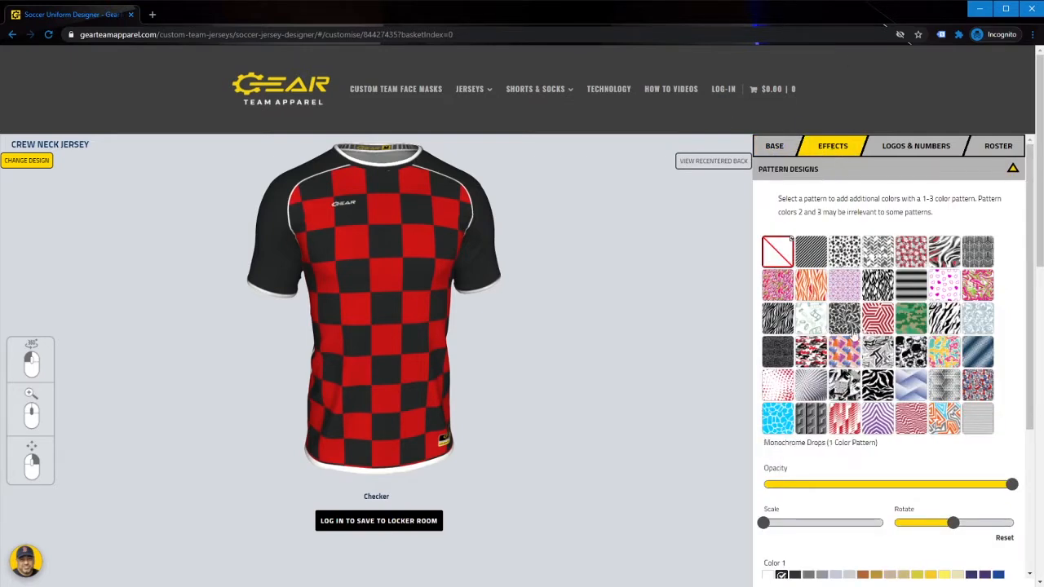
pyautogui.click(811, 171)
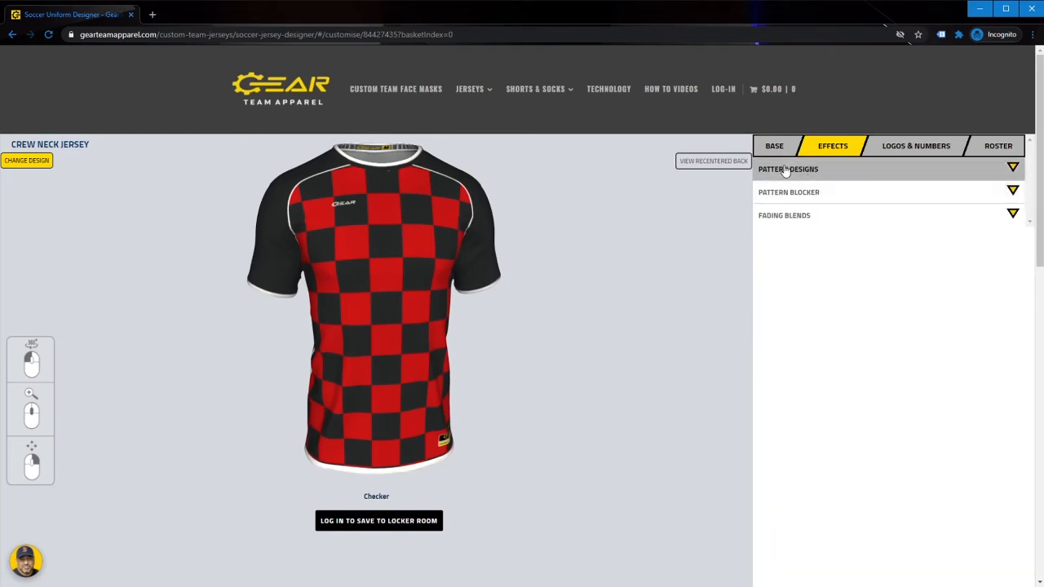
pyautogui.click(783, 176)
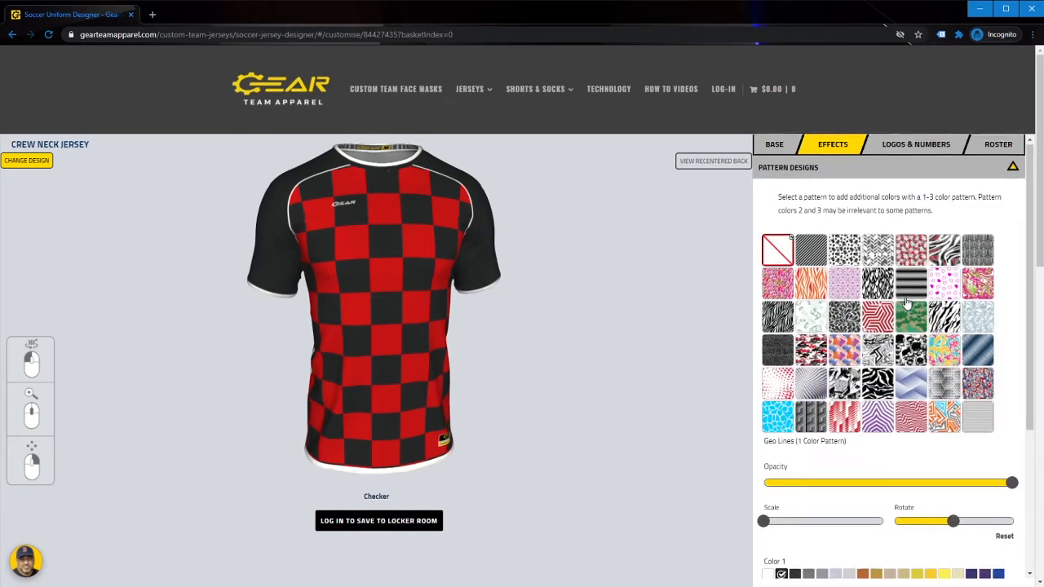
pyautogui.scroll(-1, 908, 305)
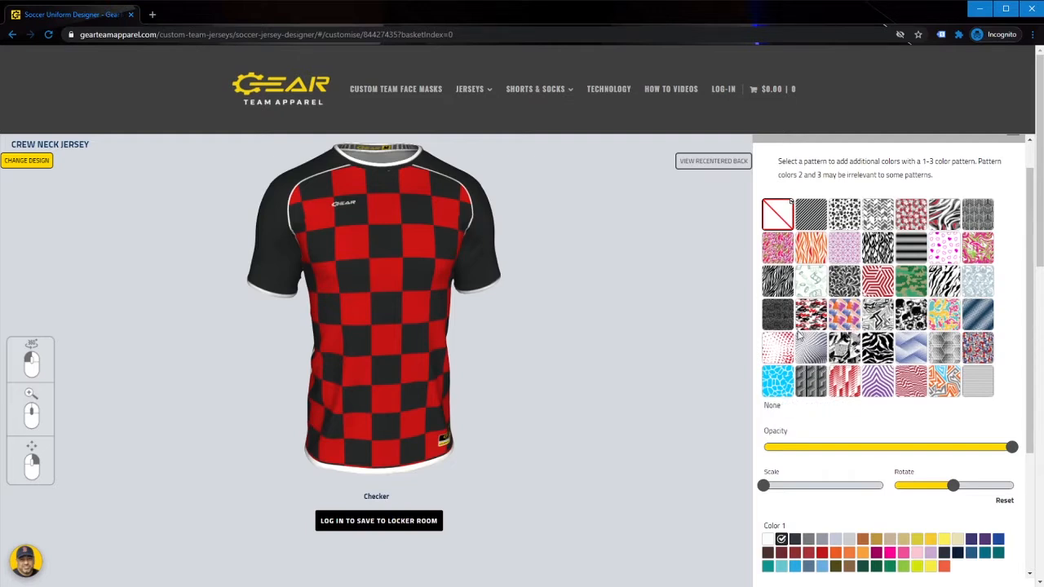
pyautogui.click(844, 284)
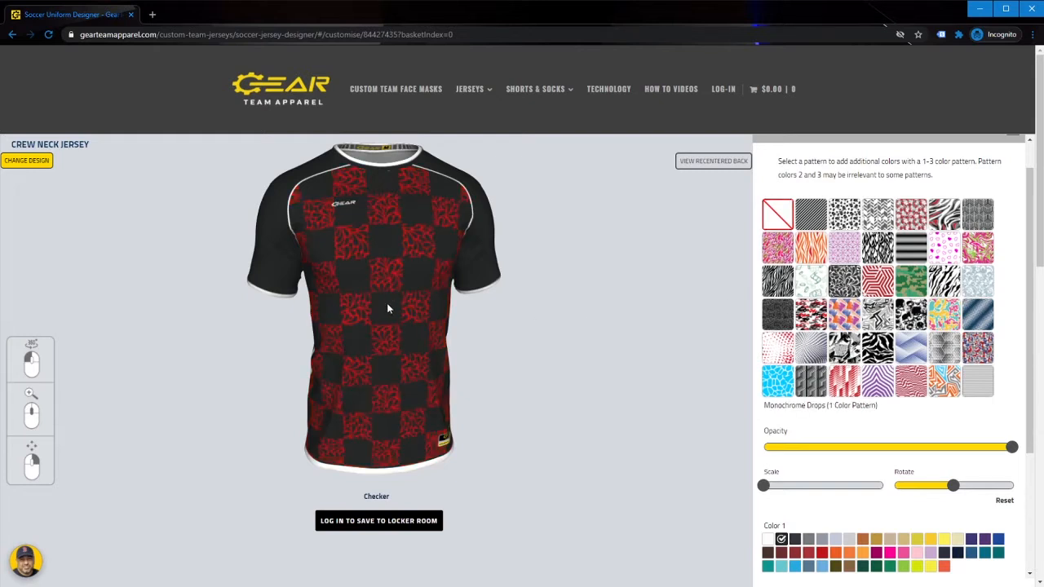
# Enlarge the body pattern to about one fifth of the scale range and set its rotation to about one fifth of the range
pyautogui.moveTo(387, 304); pyautogui.dragTo(373, 301)
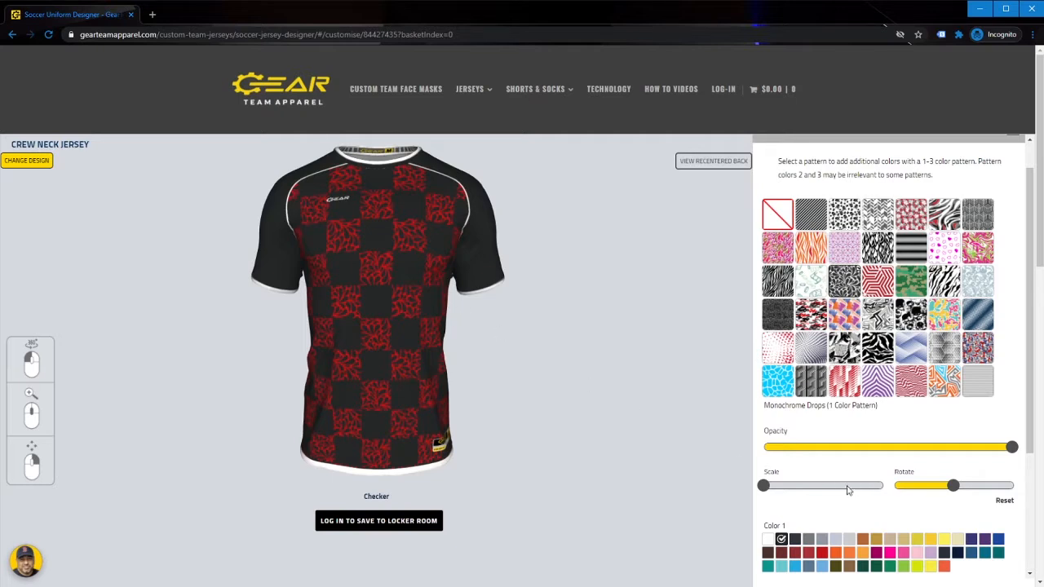
pyautogui.click(788, 486)
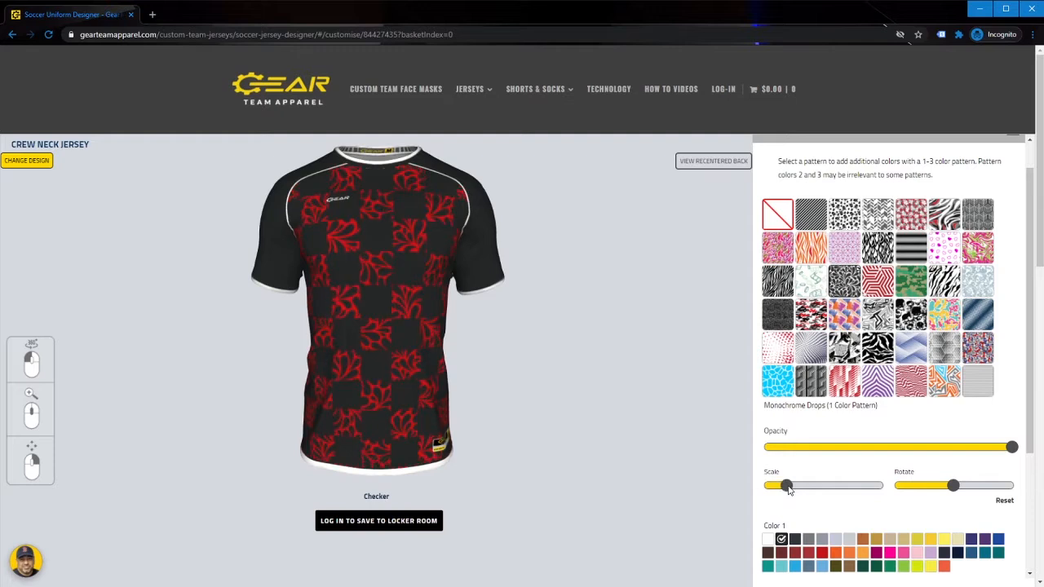
pyautogui.click(922, 487)
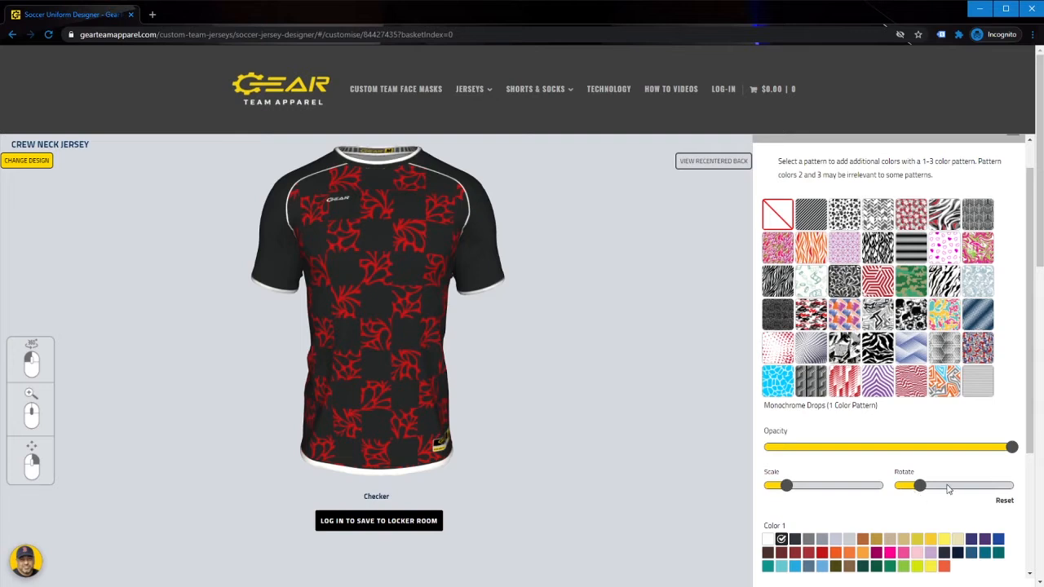
# Try the Monochrome Drops pattern at several reduced opacities, and return it to nearly full opacity
pyautogui.click(881, 447)
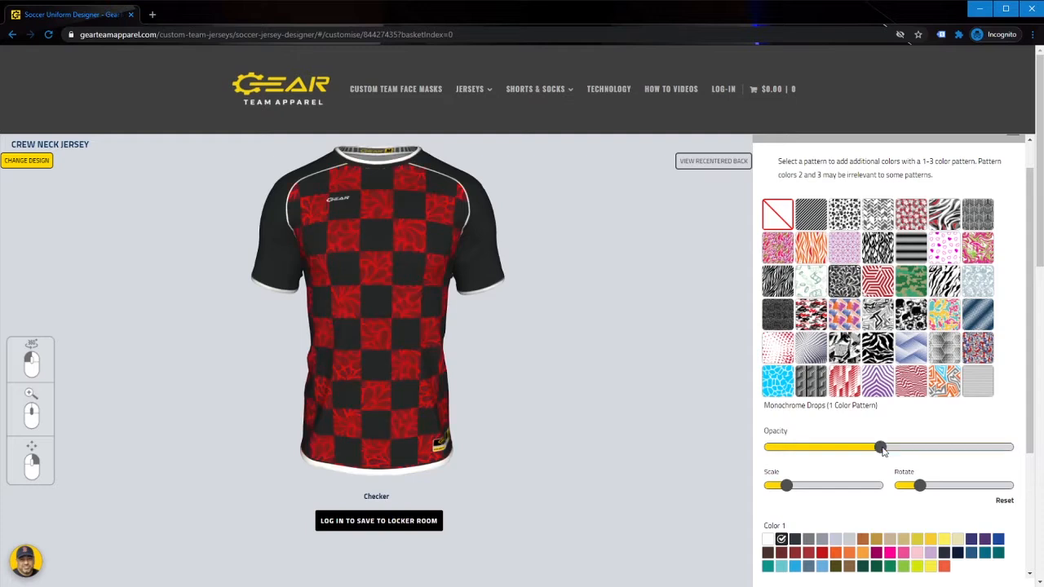
pyautogui.click(807, 447)
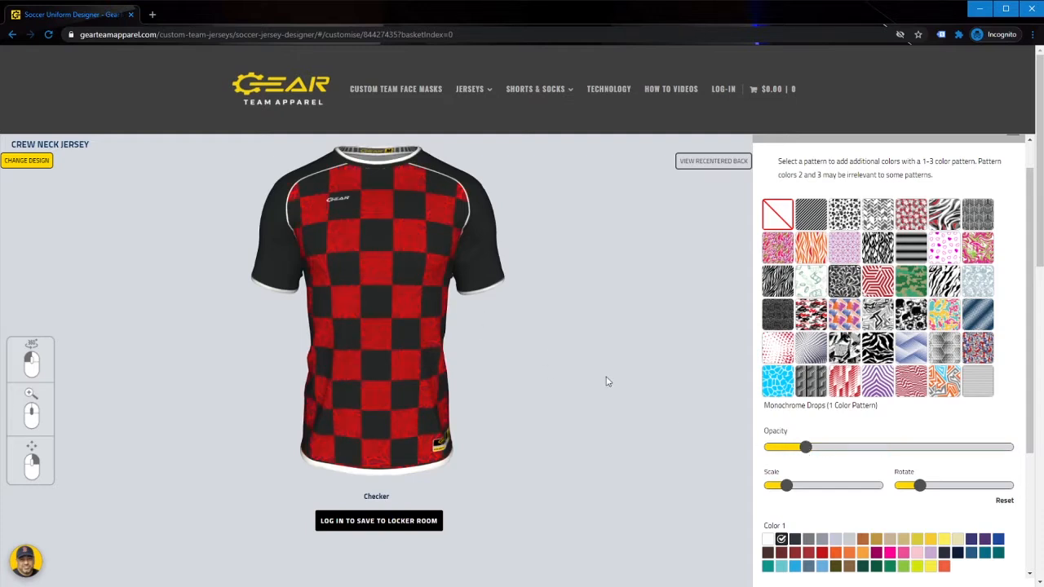
pyautogui.click(822, 448)
pyautogui.moveTo(380, 385); pyautogui.dragTo(335, 388)
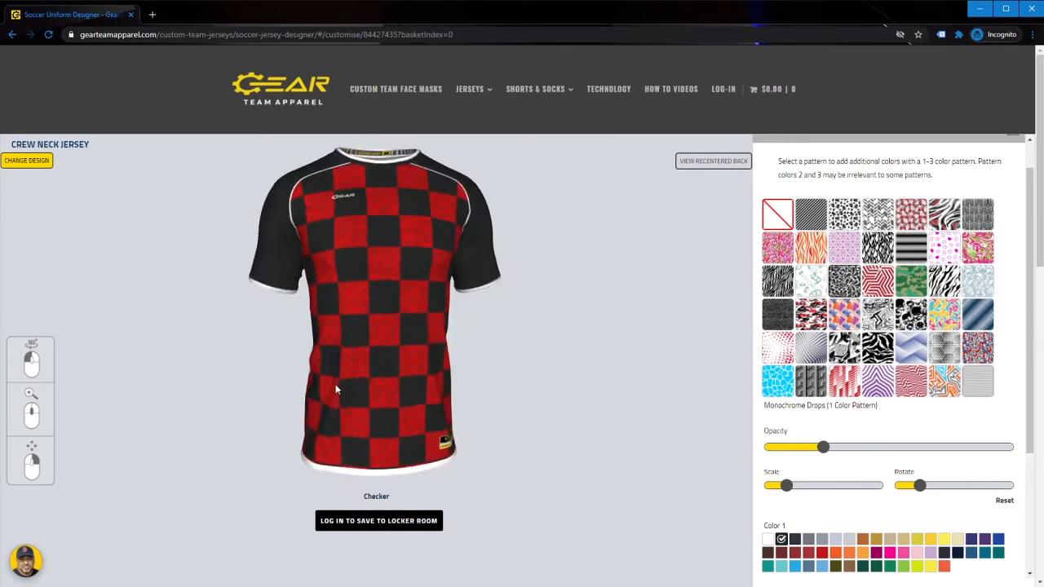
pyautogui.click(1010, 449)
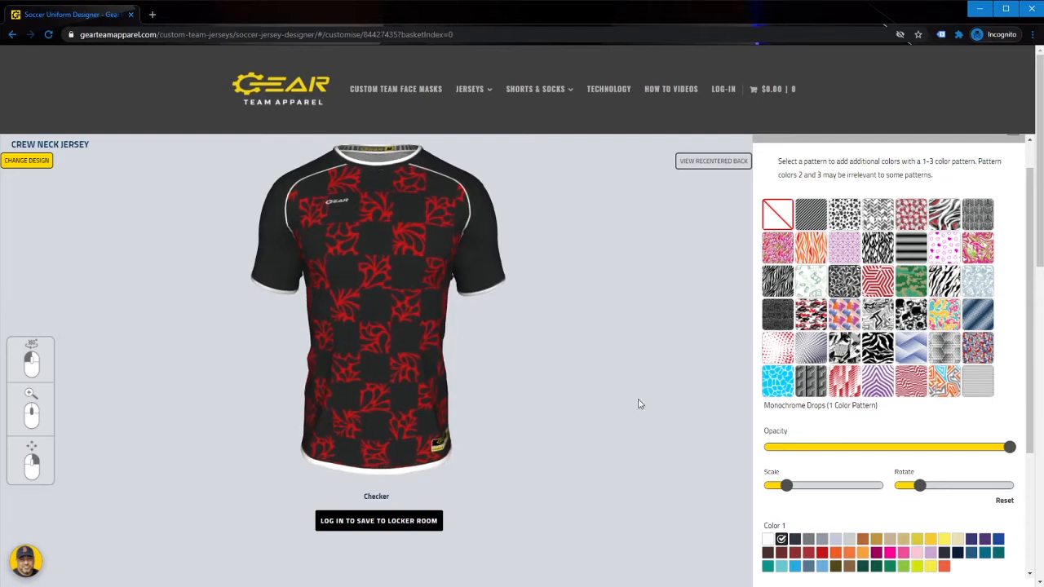
# Replace the body pattern with the one-color Tiger King design and set it to the smallest scale
pyautogui.click(882, 350)
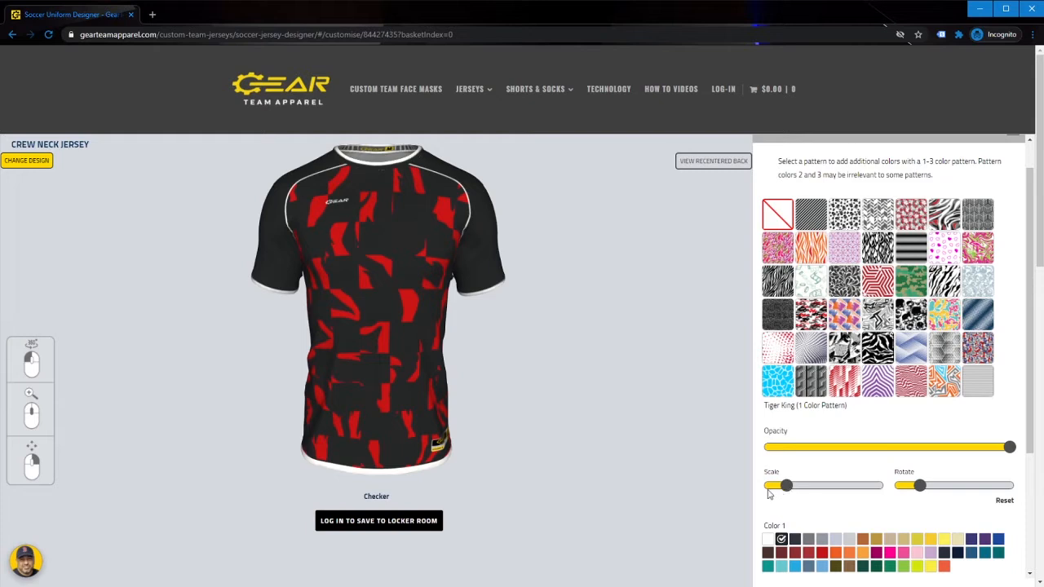
pyautogui.click(767, 492)
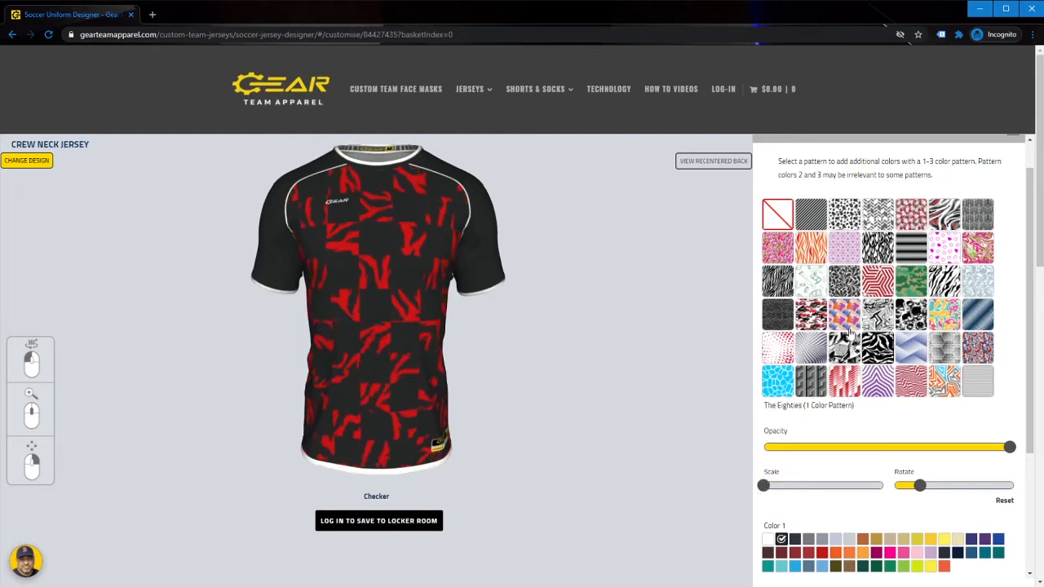
pyautogui.scroll(1, 835, 255)
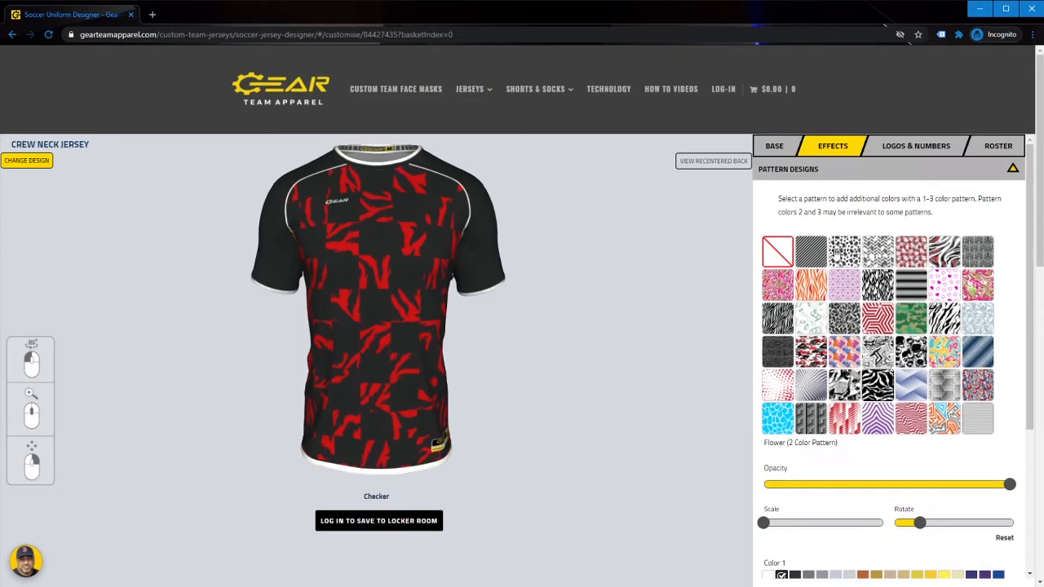
# Open the pattern blocker settings, and change the base color of the jersey's squares to orange
pyautogui.click(790, 169)
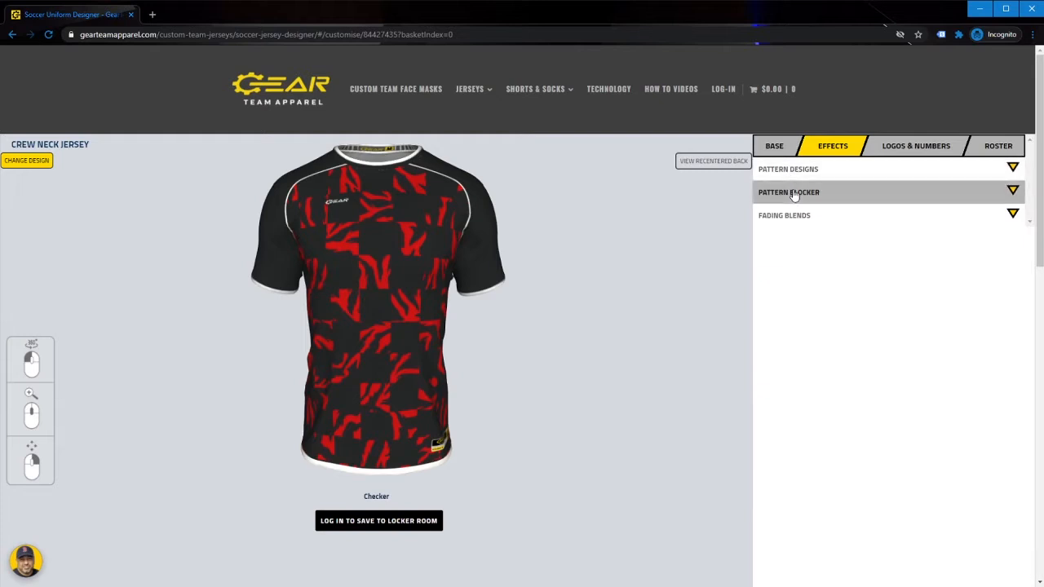
pyautogui.click(793, 194)
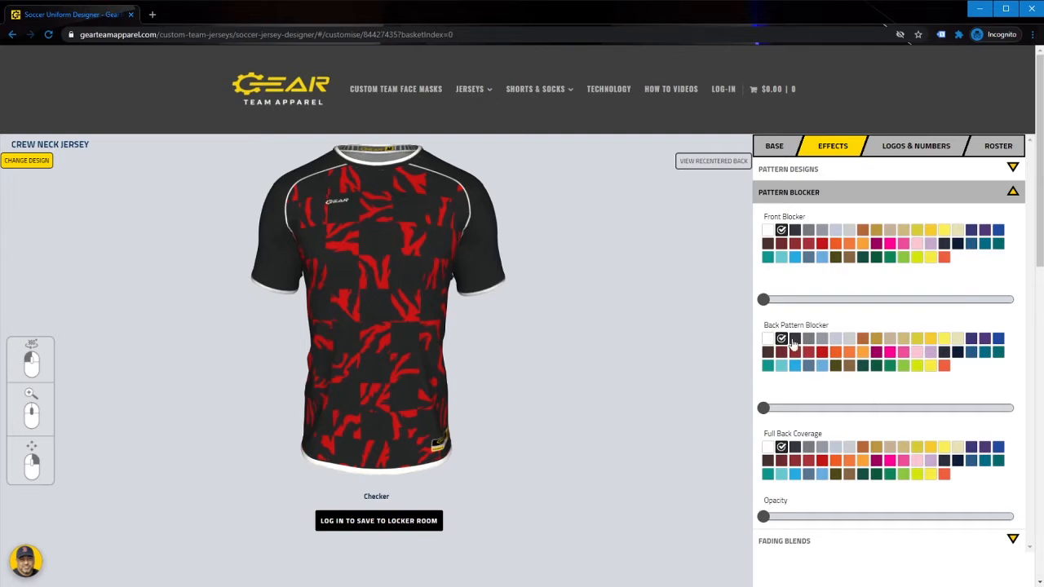
pyautogui.click(774, 149)
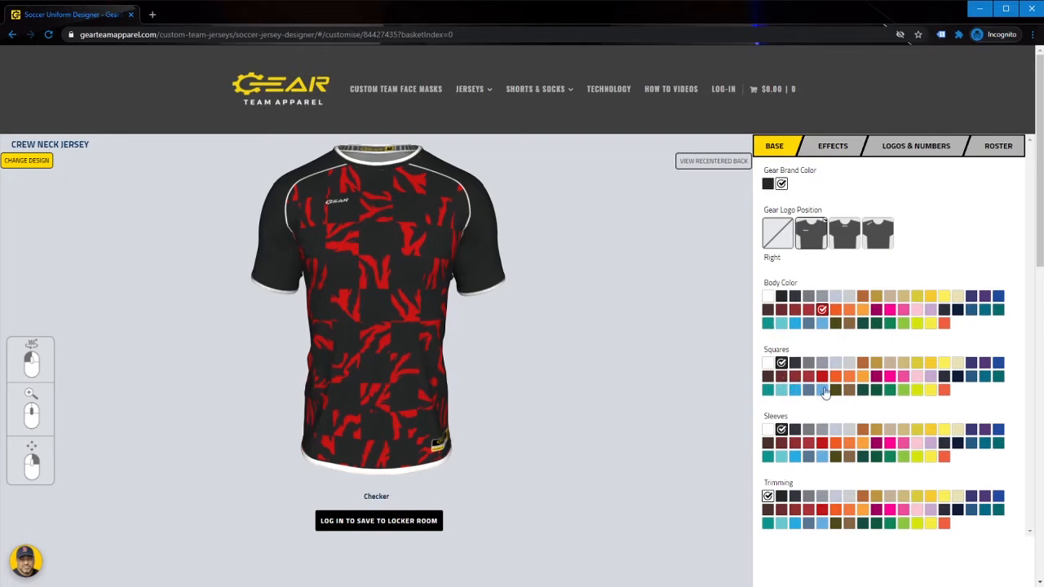
pyautogui.click(875, 377)
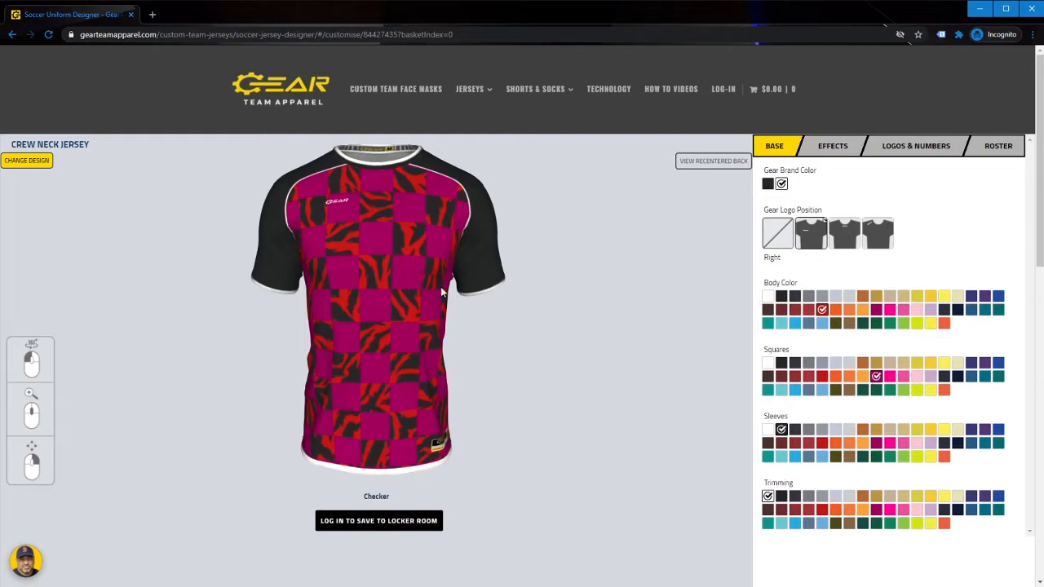
pyautogui.click(835, 376)
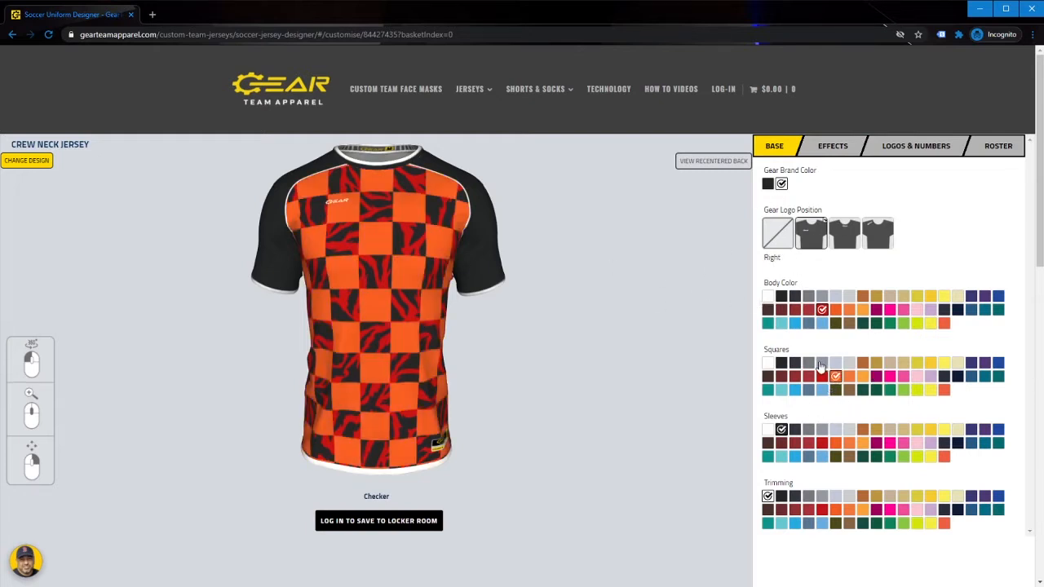
# Set the black front pattern blocker to full strength across the jersey's chest and inspect the front
pyautogui.click(836, 154)
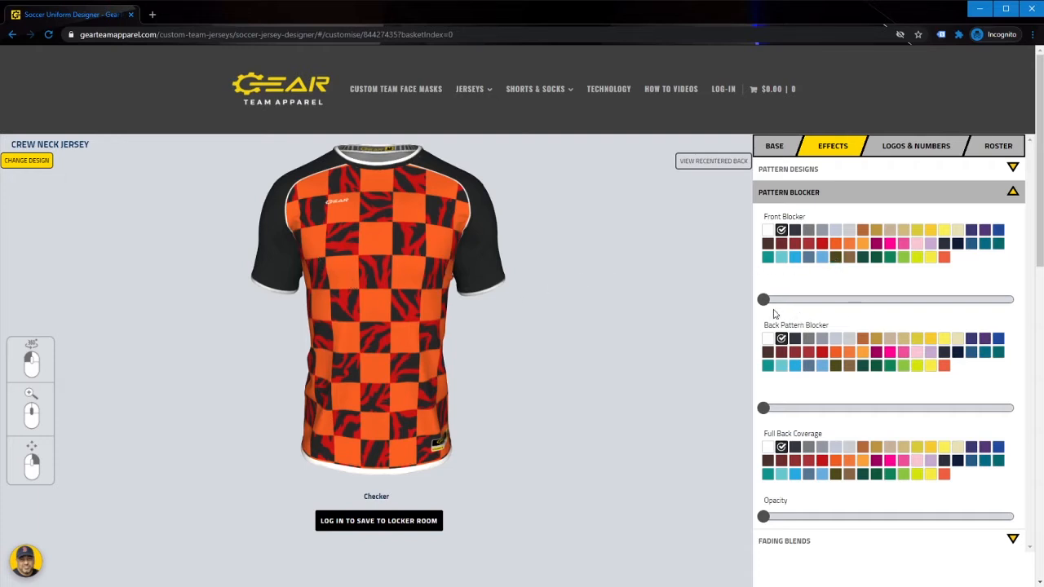
pyautogui.moveTo(837, 308); pyautogui.dragTo(1013, 307)
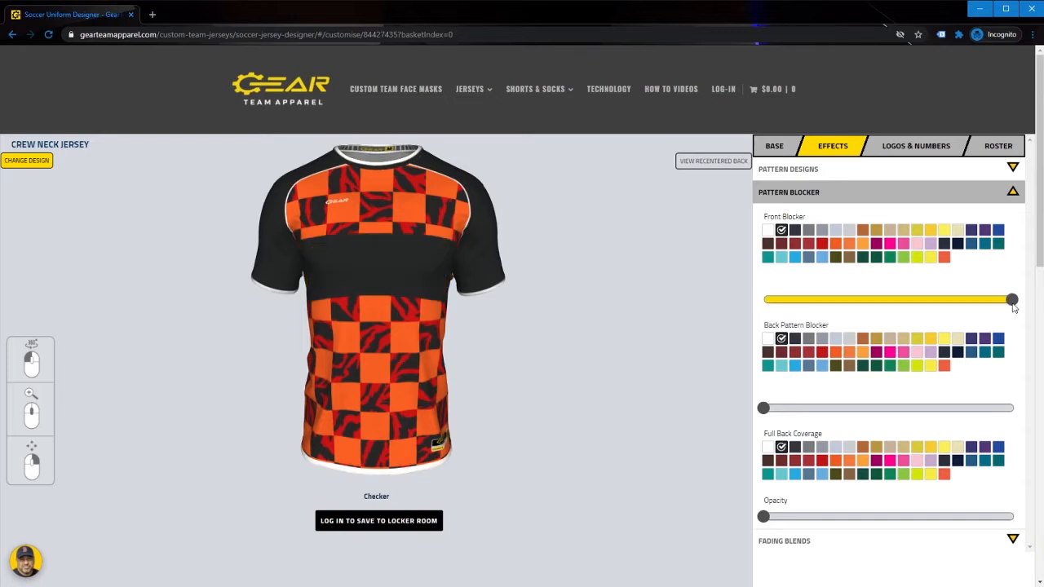
pyautogui.moveTo(253, 378); pyautogui.dragTo(274, 383)
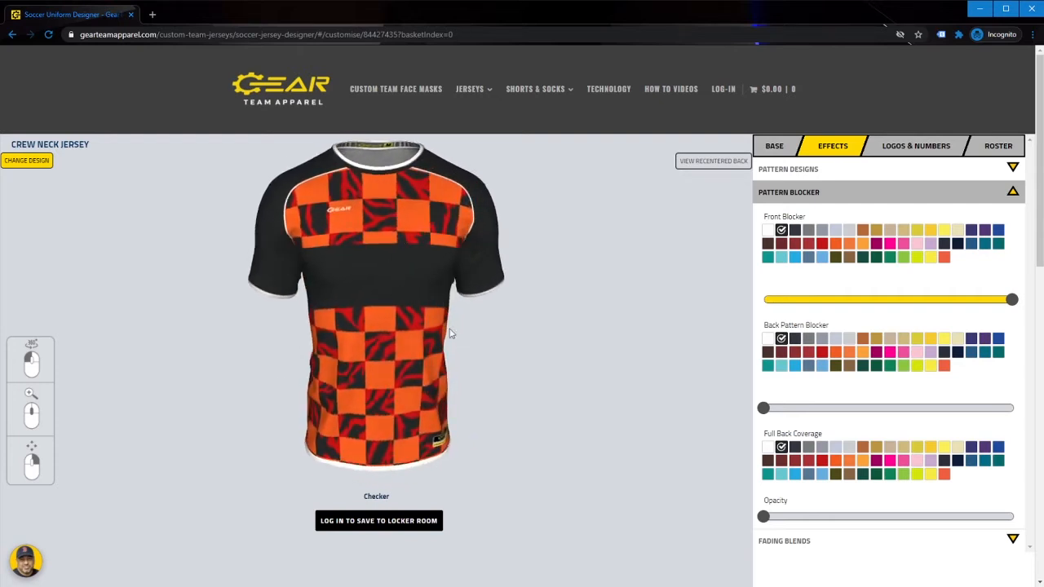
pyautogui.moveTo(450, 332); pyautogui.dragTo(364, 361)
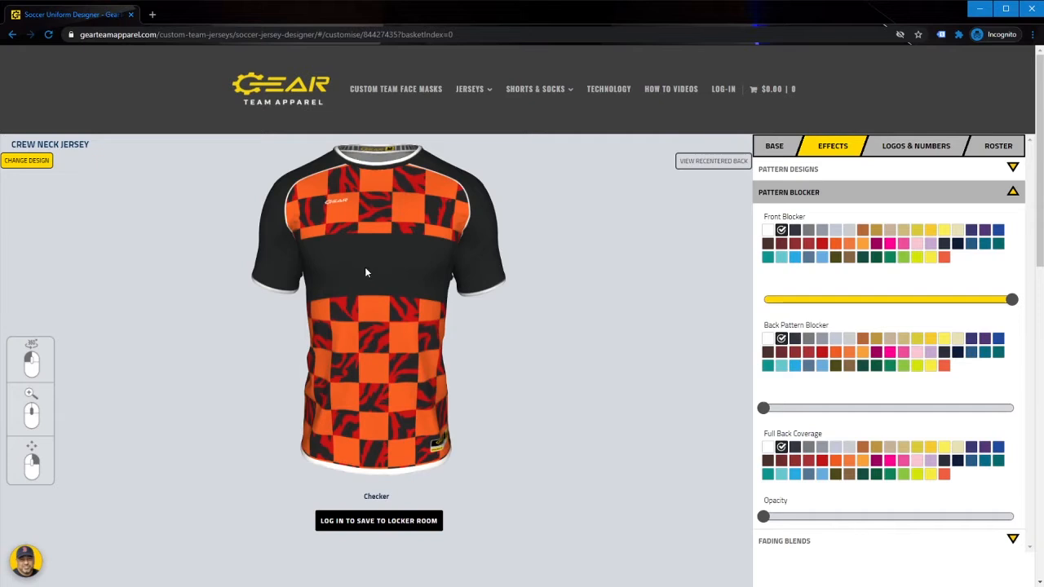
pyautogui.moveTo(349, 359); pyautogui.dragTo(358, 354)
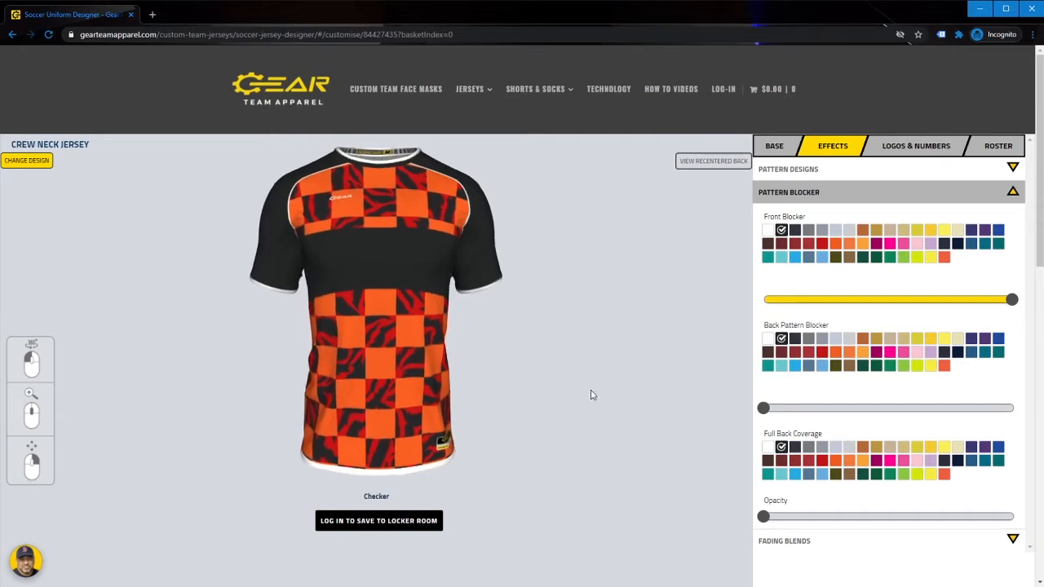
# Try the black back pattern blocker at nearly full strength and view the jersey from the side
pyautogui.click(1010, 410)
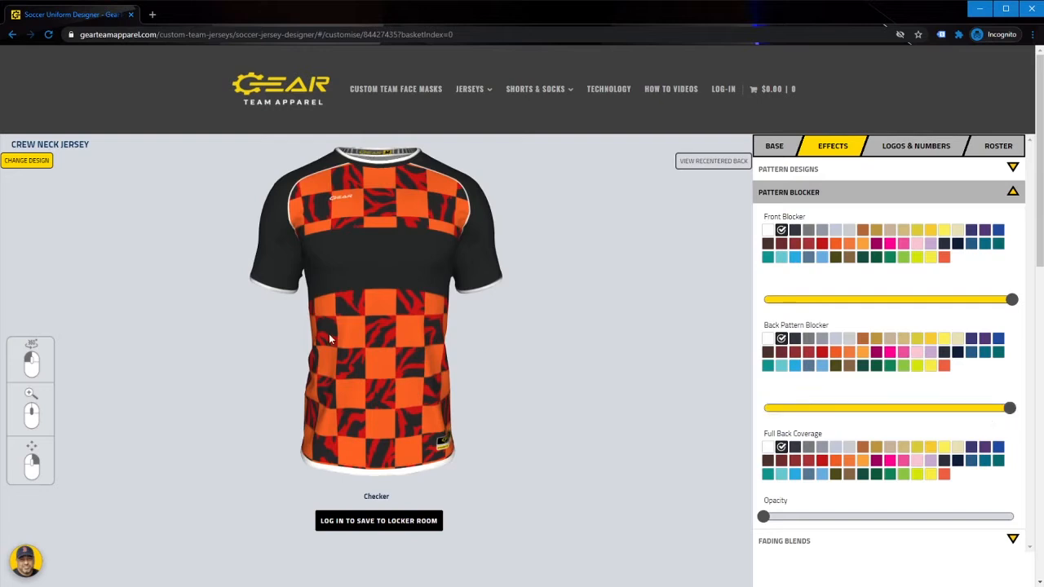
pyautogui.moveTo(263, 345); pyautogui.dragTo(512, 337)
pyautogui.moveTo(348, 344); pyautogui.dragTo(524, 347)
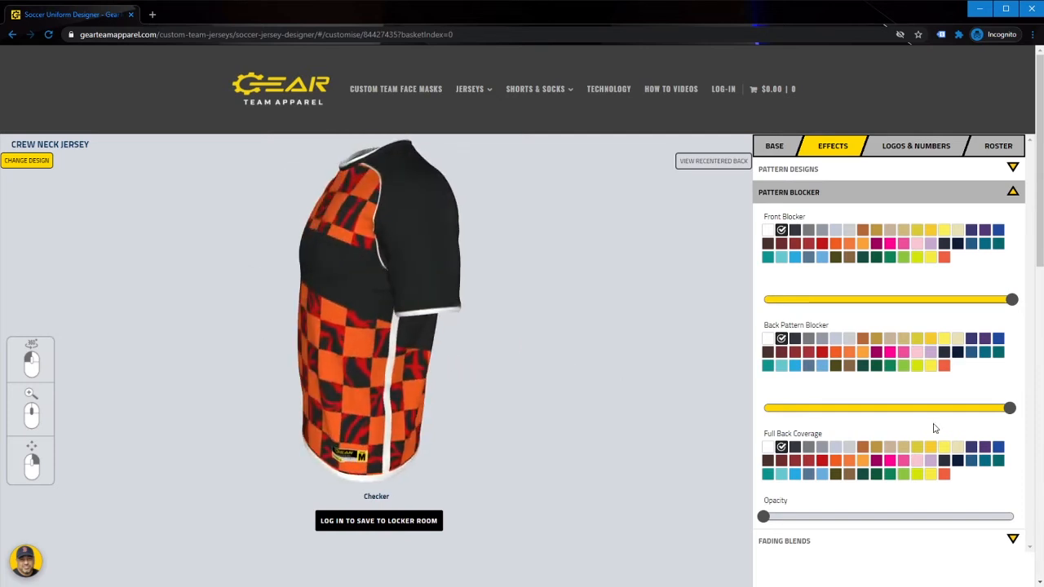
# Cover the jersey's full back in orange at nearly full opacity, and reduce the back pattern blocker to zero
pyautogui.click(1011, 520)
pyautogui.moveTo(457, 401); pyautogui.dragTo(373, 363)
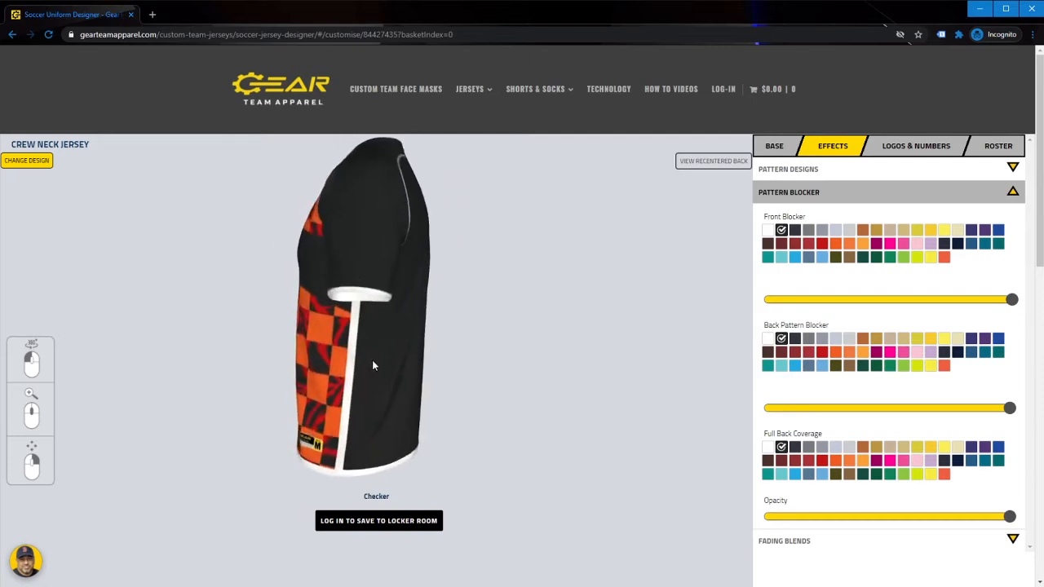
pyautogui.click(835, 461)
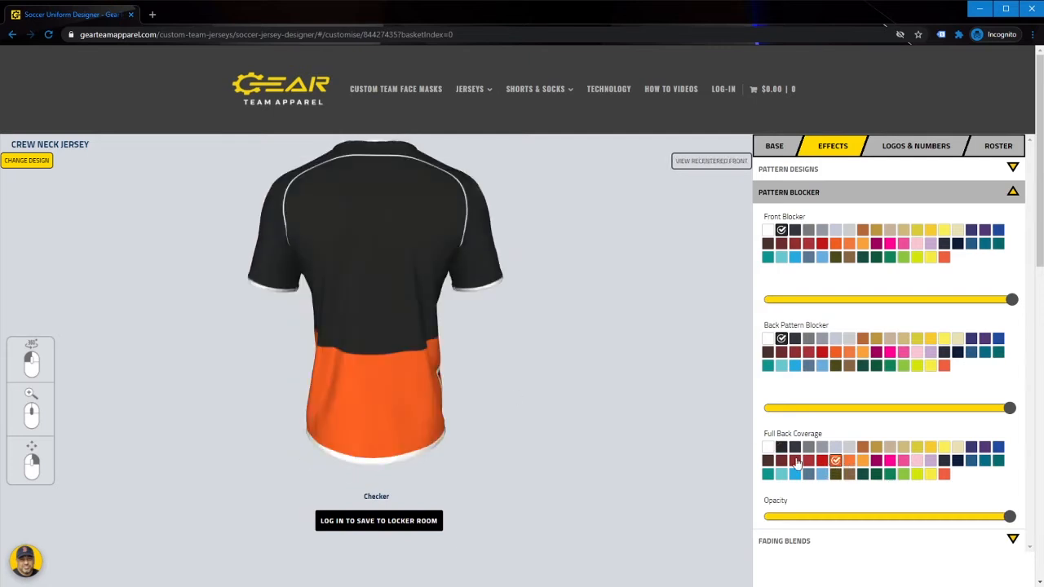
pyautogui.moveTo(306, 372); pyautogui.dragTo(371, 374)
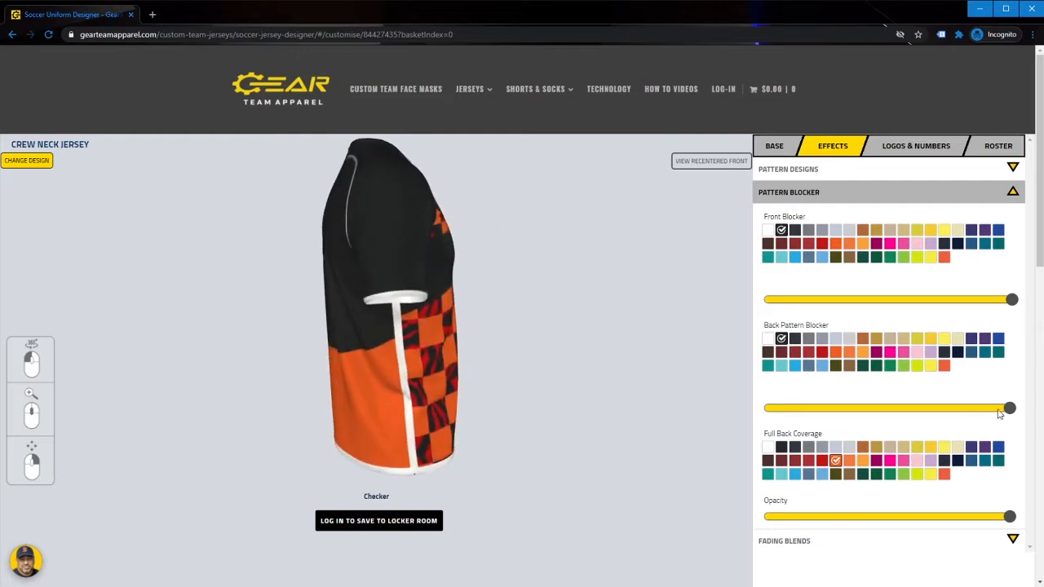
pyautogui.moveTo(1011, 411); pyautogui.dragTo(725, 405)
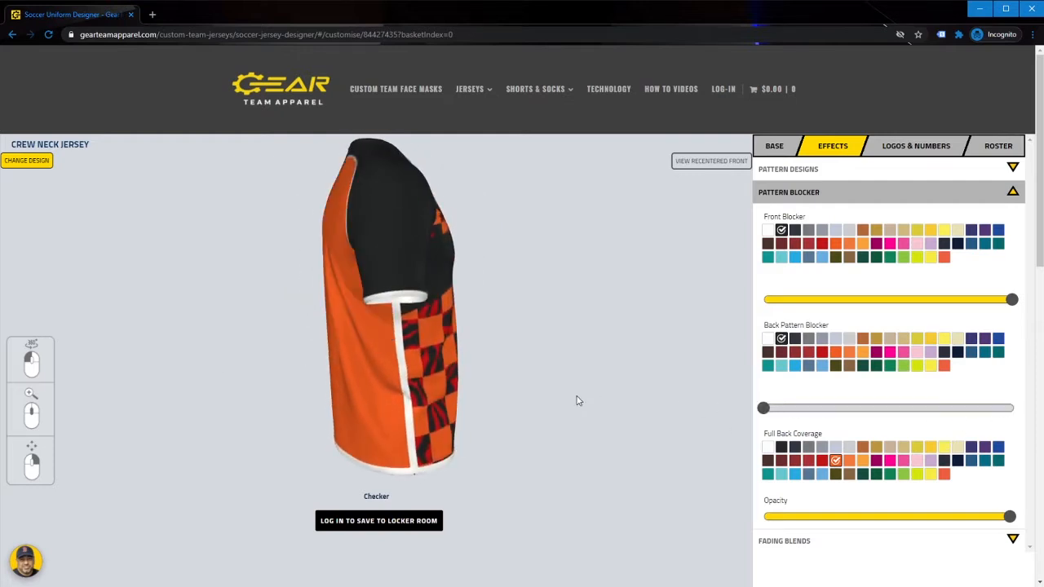
# Change the front pattern blocker's color to orange and inspect the jersey's front
pyautogui.moveTo(262, 353); pyautogui.dragTo(363, 383)
pyautogui.moveTo(268, 338); pyautogui.dragTo(551, 351)
pyautogui.click(836, 243)
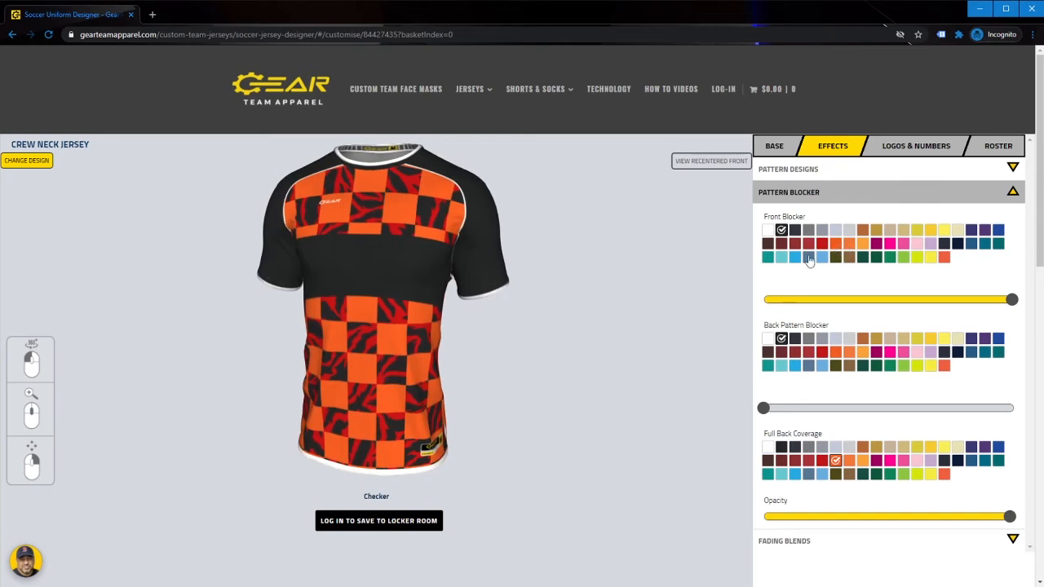
pyautogui.moveTo(283, 366); pyautogui.dragTo(200, 386)
pyautogui.moveTo(513, 381); pyautogui.dragTo(408, 383)
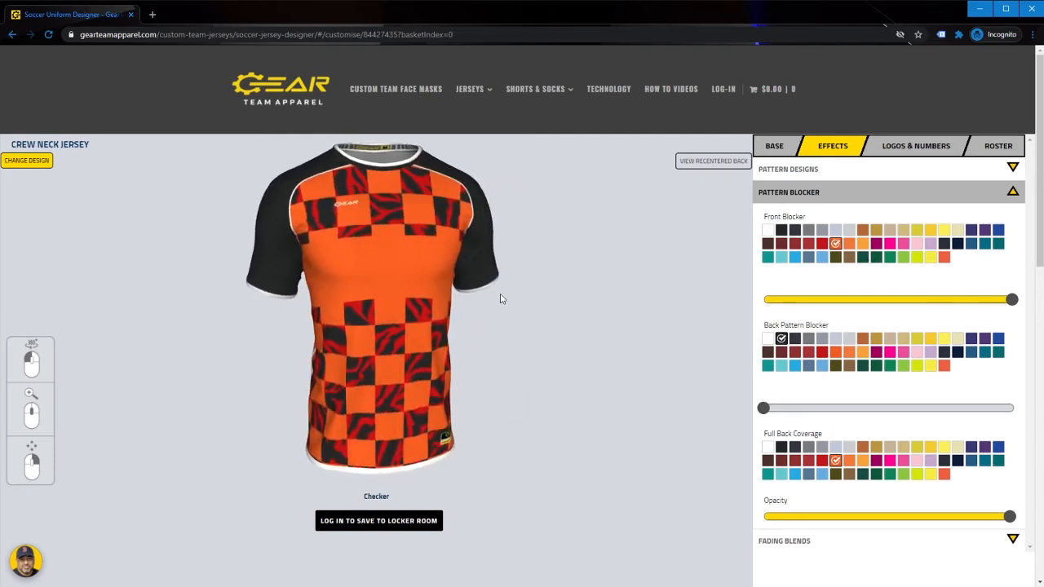
# Try a magenta top gradient fade at full opacity, and reset its opacity to zero
pyautogui.click(839, 199)
pyautogui.click(771, 220)
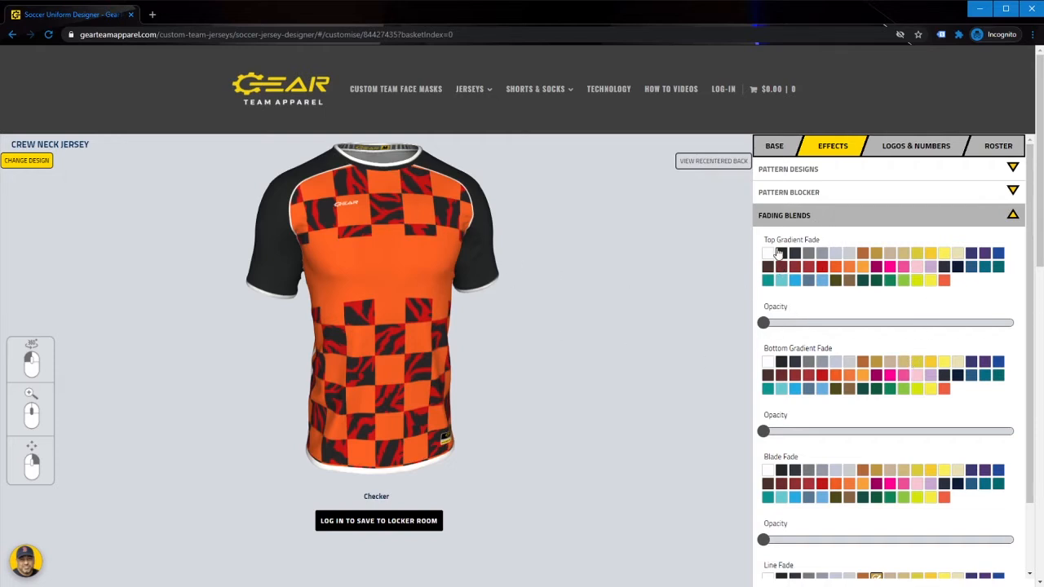
pyautogui.click(877, 267)
pyautogui.scroll(-1, 951, 367)
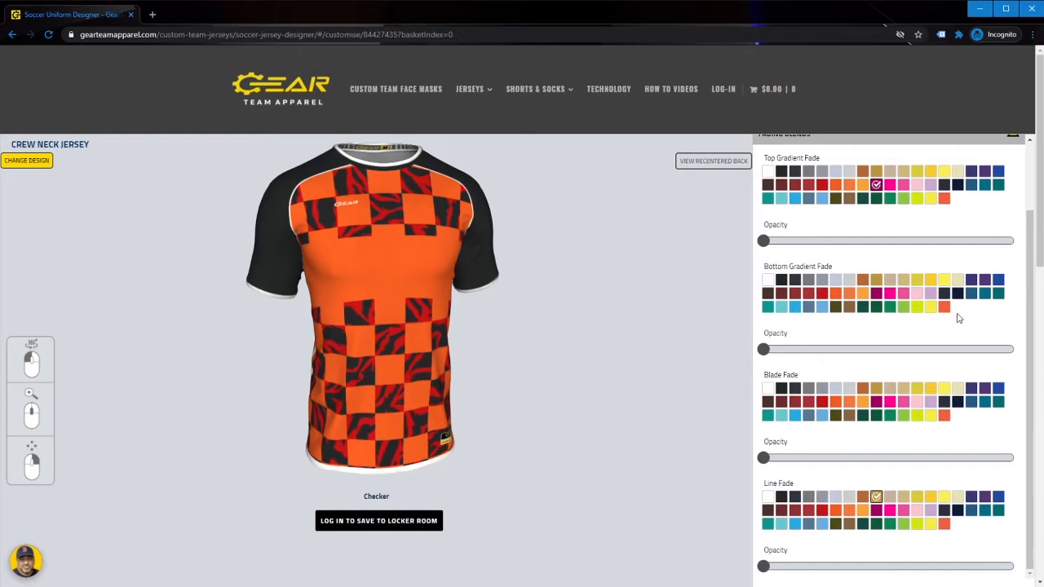
pyautogui.scroll(1, 1008, 323)
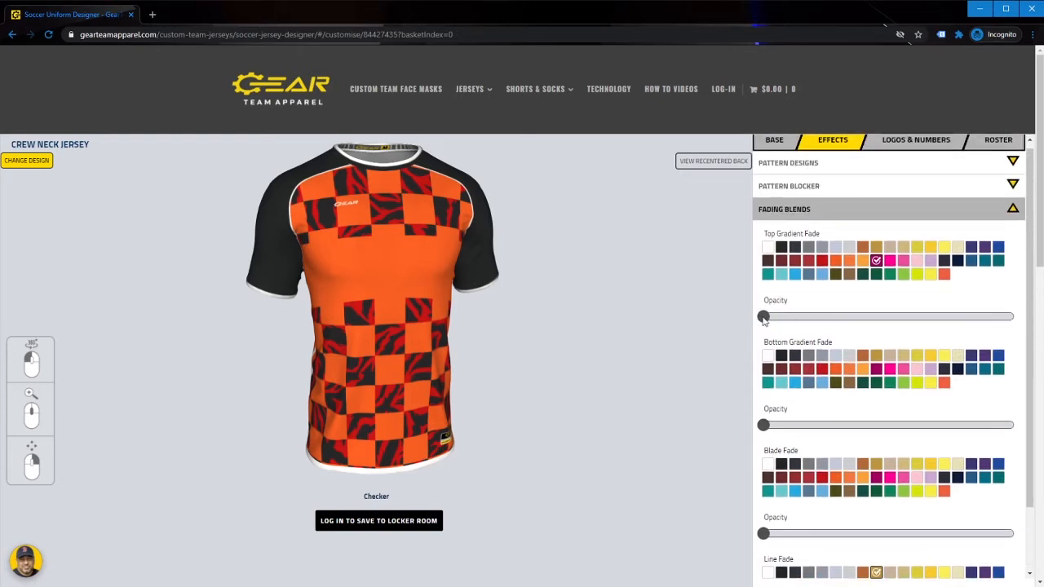
pyautogui.click(1011, 316)
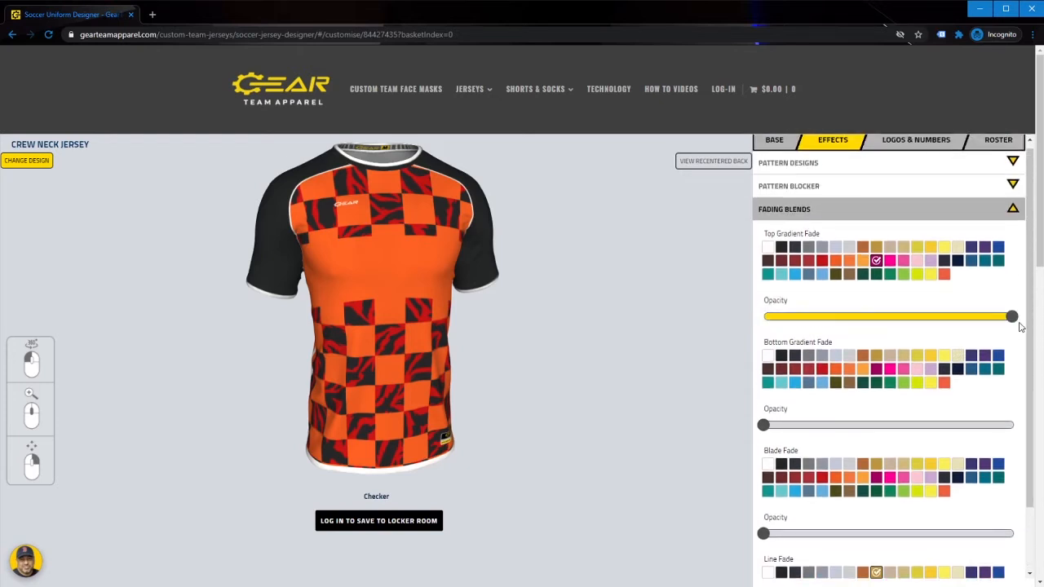
pyautogui.click(870, 317)
pyautogui.moveTo(870, 318); pyautogui.dragTo(1026, 321)
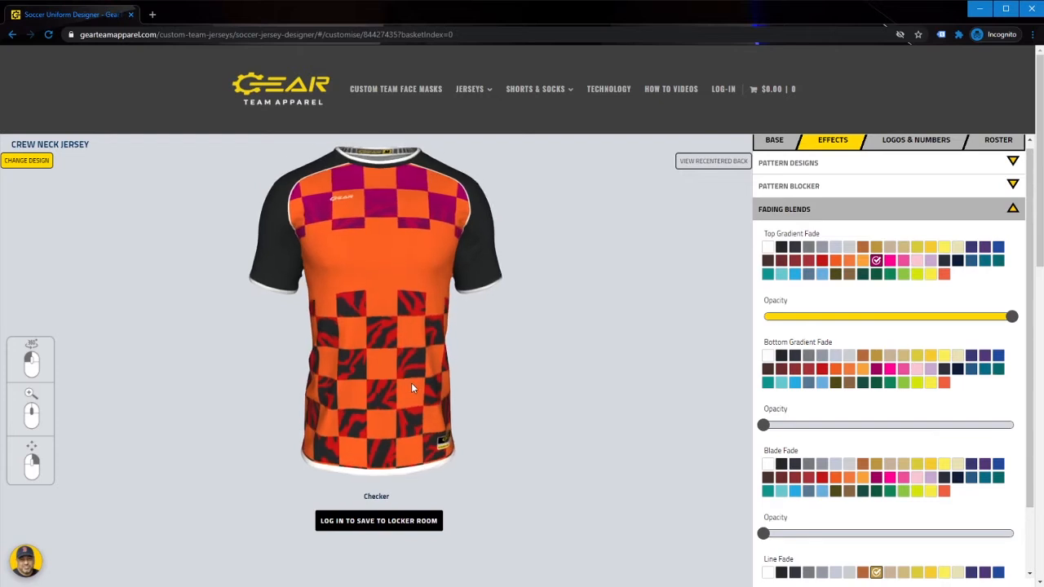
pyautogui.moveTo(365, 353); pyautogui.dragTo(513, 368)
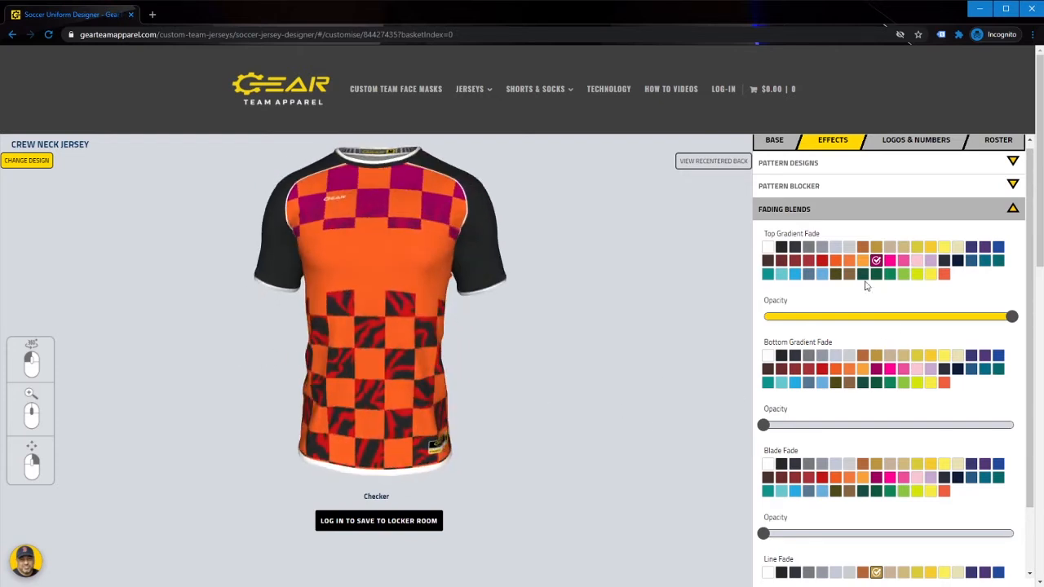
pyautogui.moveTo(911, 324); pyautogui.dragTo(698, 321)
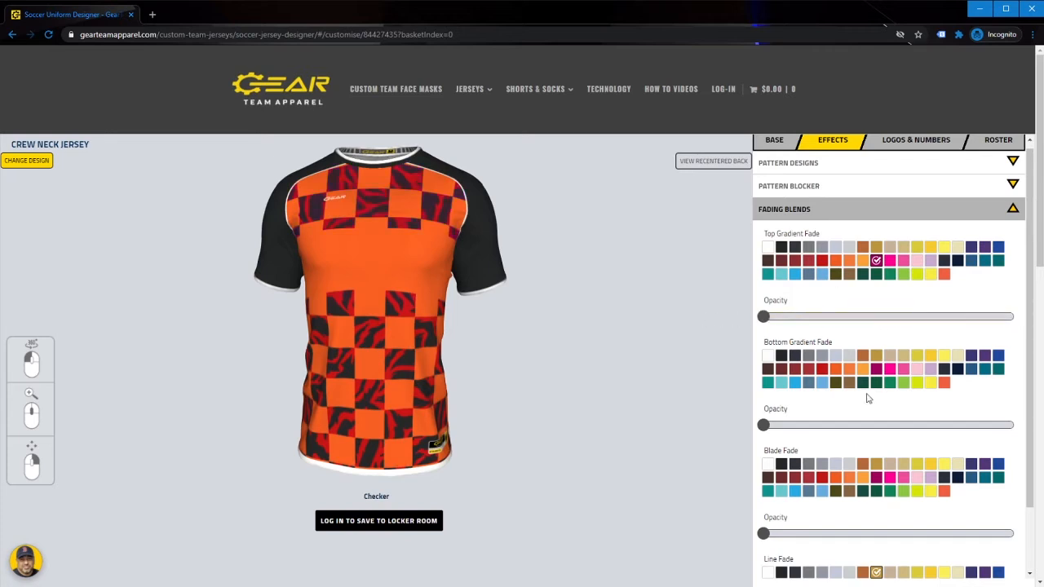
# Try a magenta bottom gradient fade at full opacity, and reset its opacity to zero
pyautogui.scroll(-1, 856, 398)
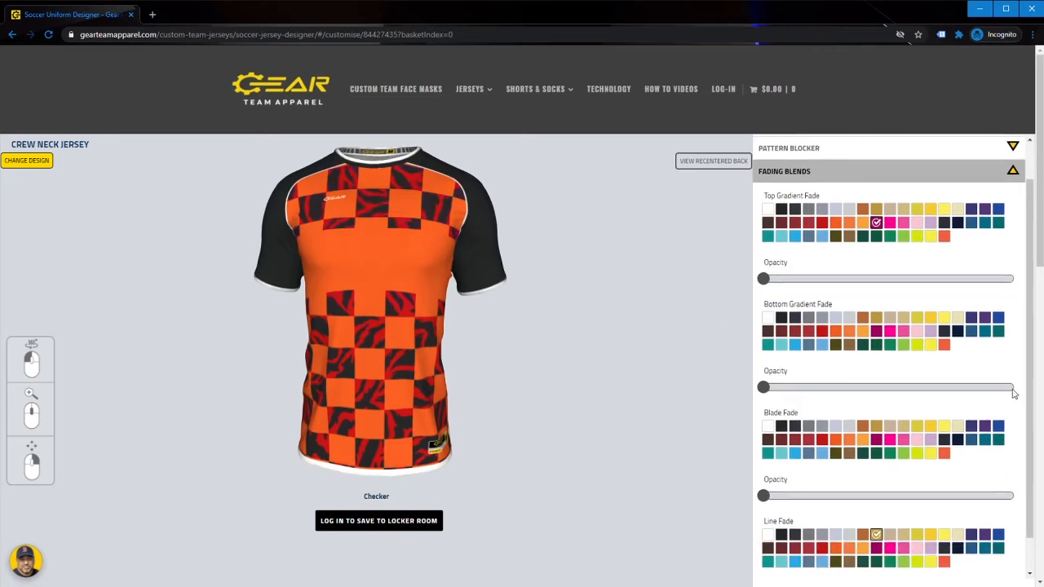
pyautogui.click(877, 334)
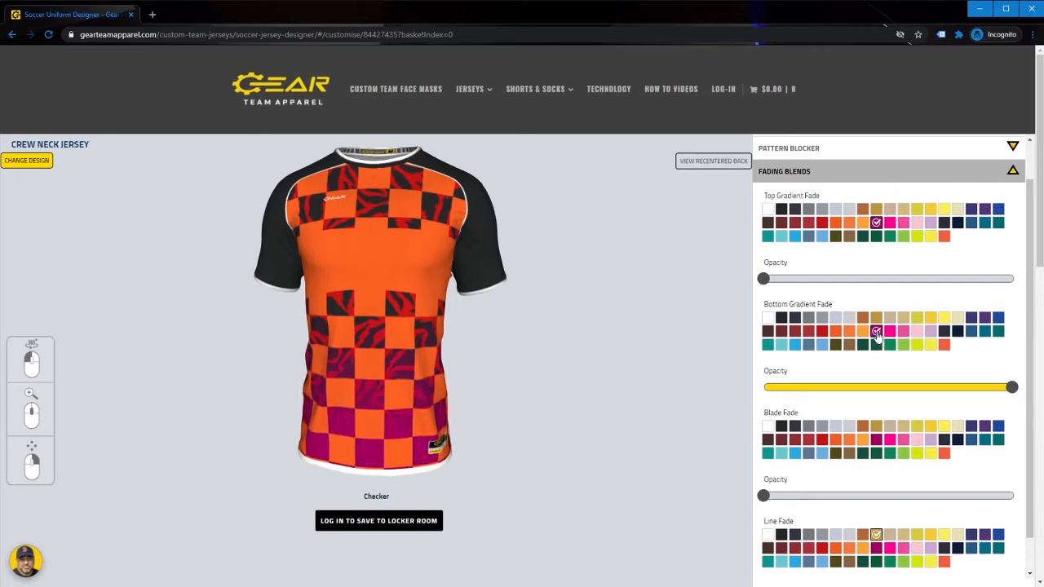
pyautogui.moveTo(840, 383); pyautogui.dragTo(715, 380)
# Try a black blade fade at full opacity, view the jersey at an angle, and reset the fade to zero
pyautogui.scroll(-1, 871, 415)
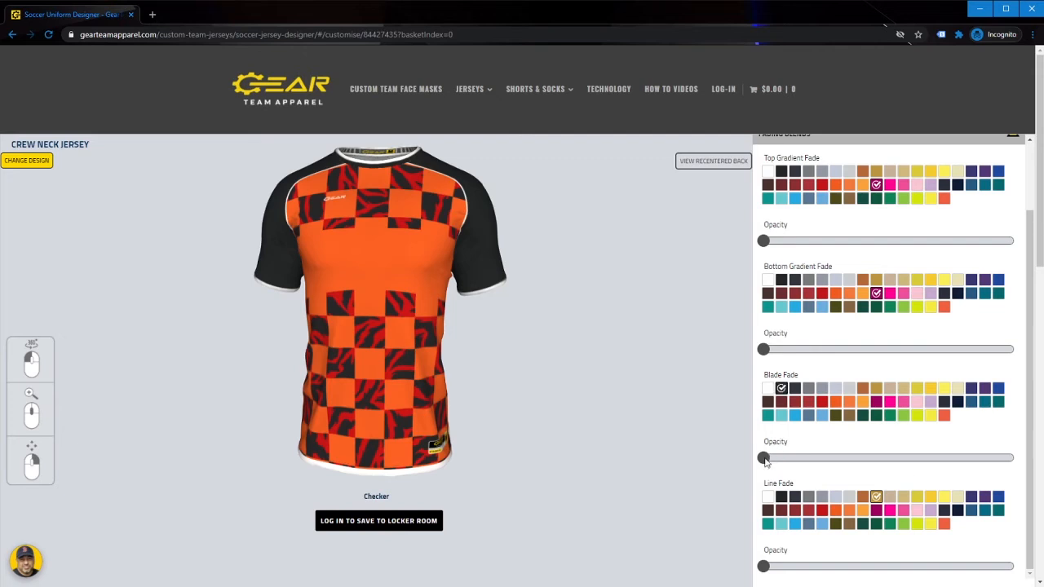
pyautogui.moveTo(765, 458); pyautogui.dragTo(1036, 473)
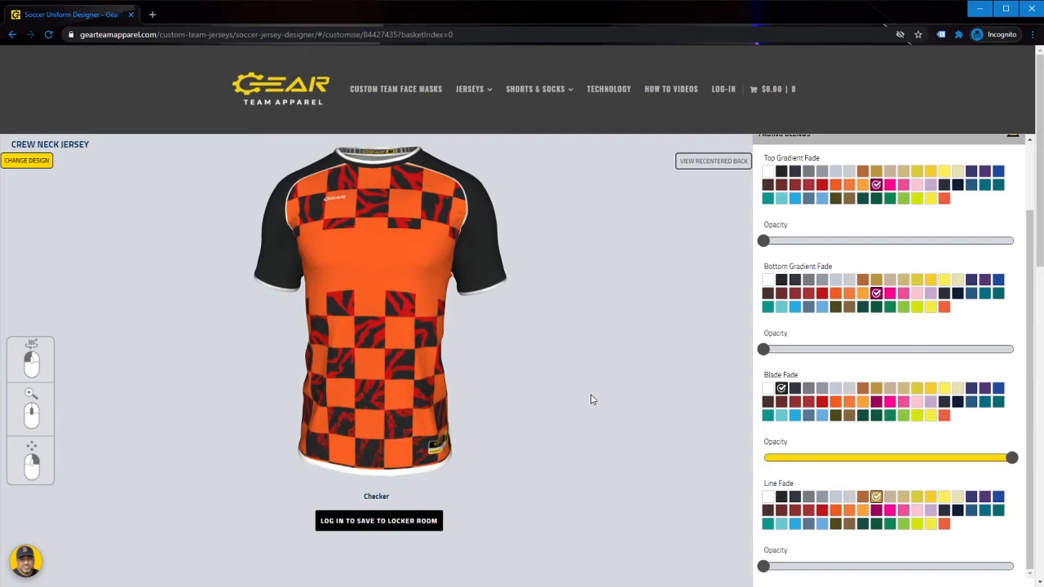
pyautogui.moveTo(349, 379); pyautogui.dragTo(326, 382)
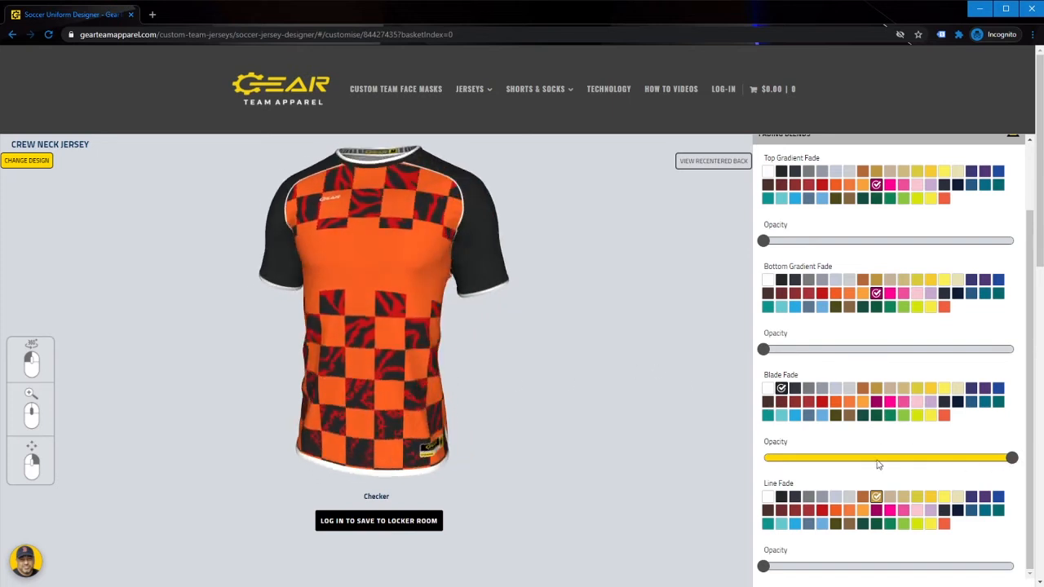
pyautogui.moveTo(878, 463); pyautogui.dragTo(729, 457)
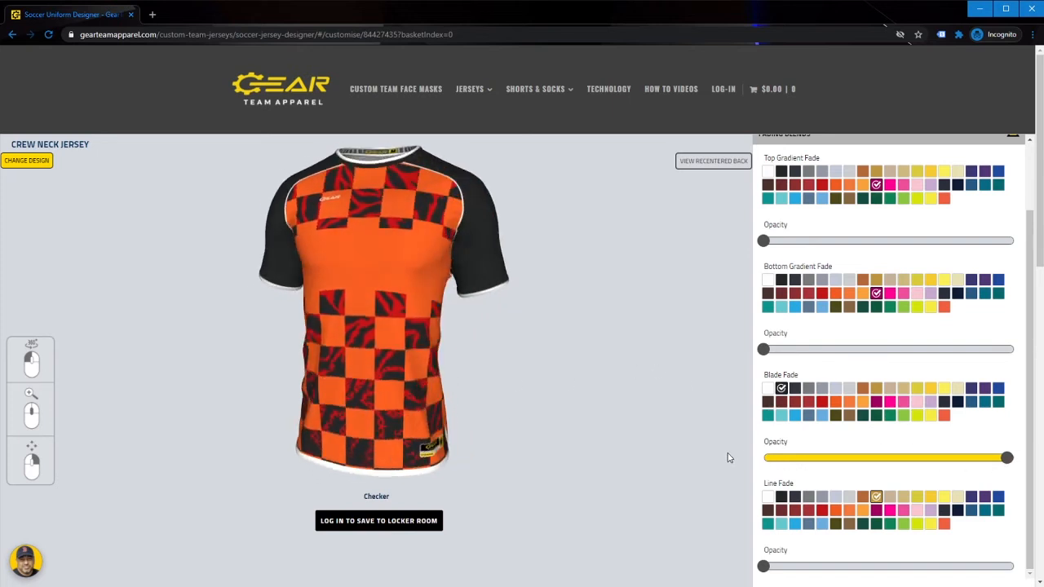
# Try the line fade in black and red at nearly full opacity, and reset its opacity to zero
pyautogui.click(780, 499)
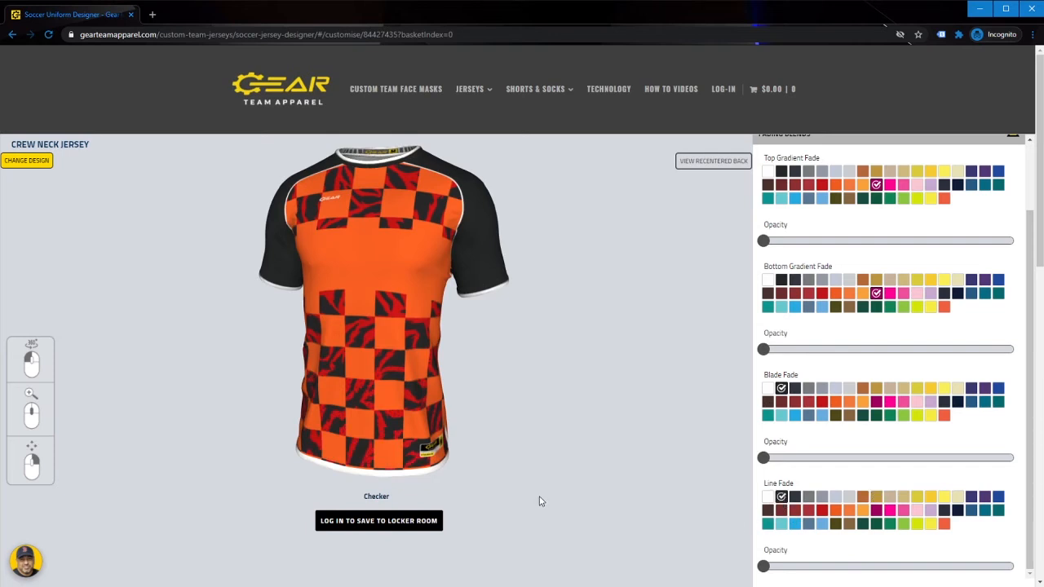
pyautogui.click(1011, 566)
pyautogui.click(821, 511)
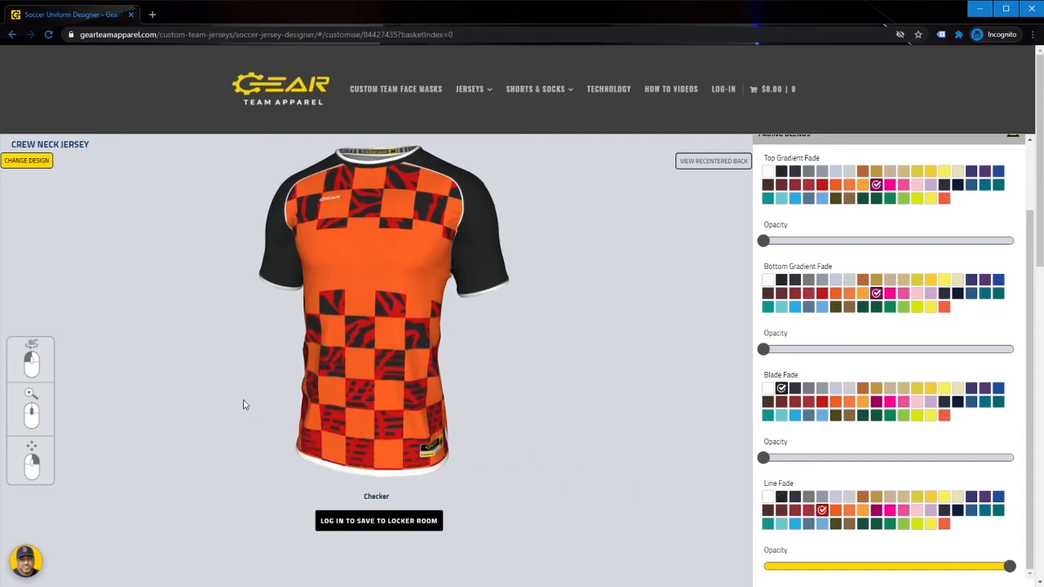
pyautogui.moveTo(242, 401); pyautogui.dragTo(275, 405)
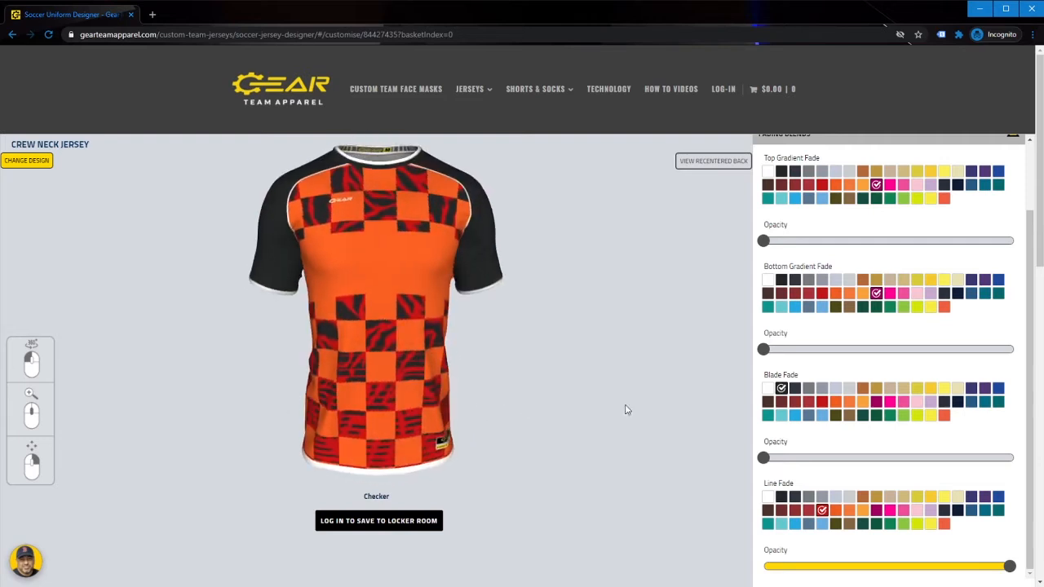
pyautogui.moveTo(1009, 567); pyautogui.dragTo(757, 568)
pyautogui.scroll(1, 877, 441)
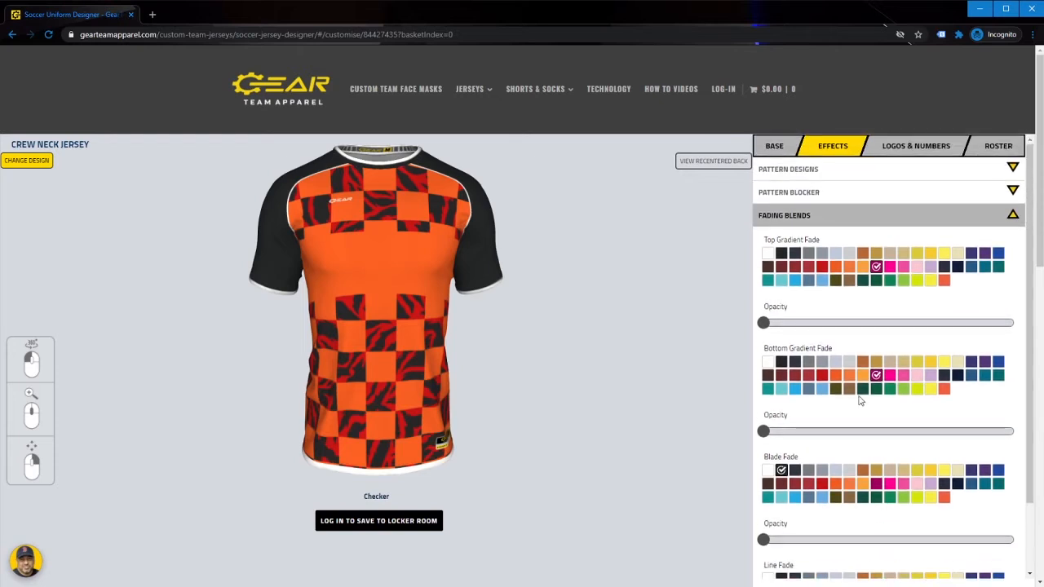
pyautogui.click(785, 219)
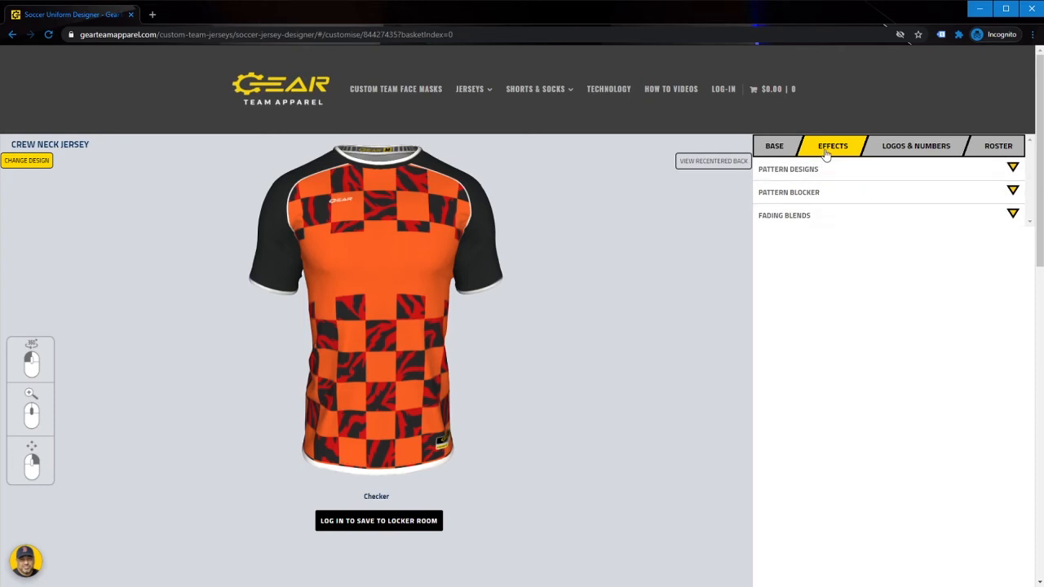
pyautogui.click(786, 221)
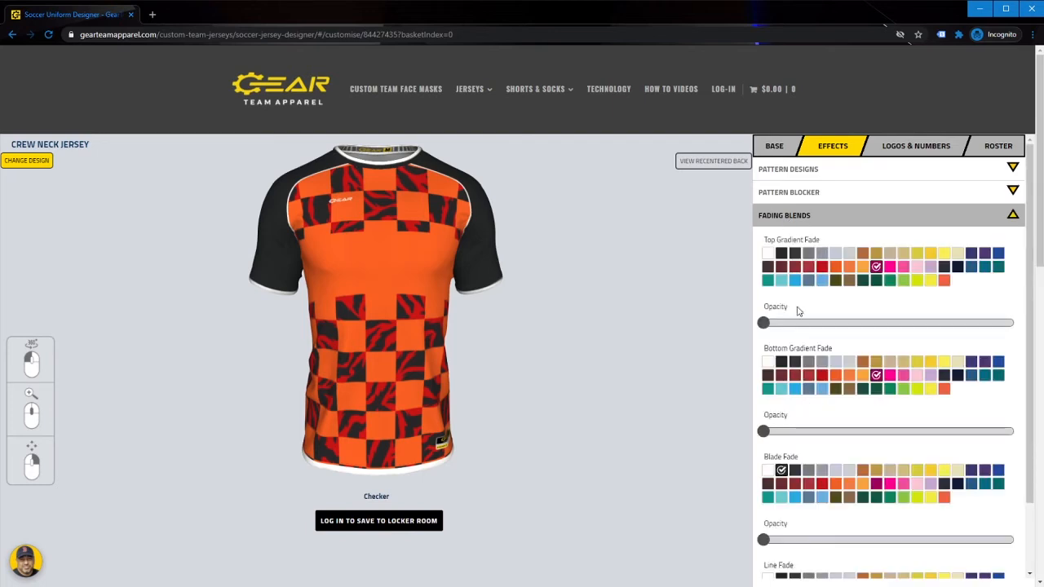
pyautogui.click(787, 221)
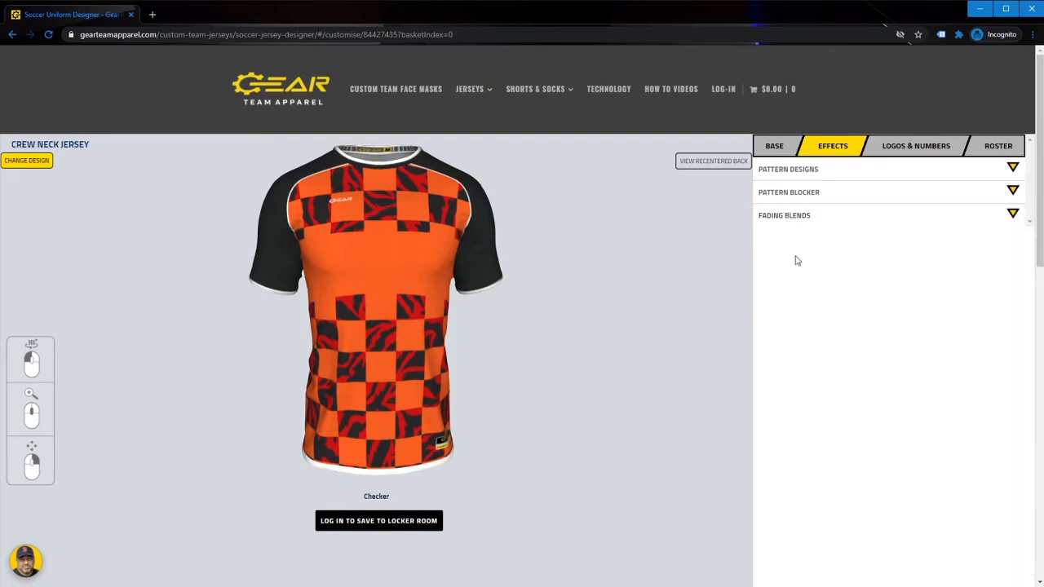
pyautogui.click(811, 220)
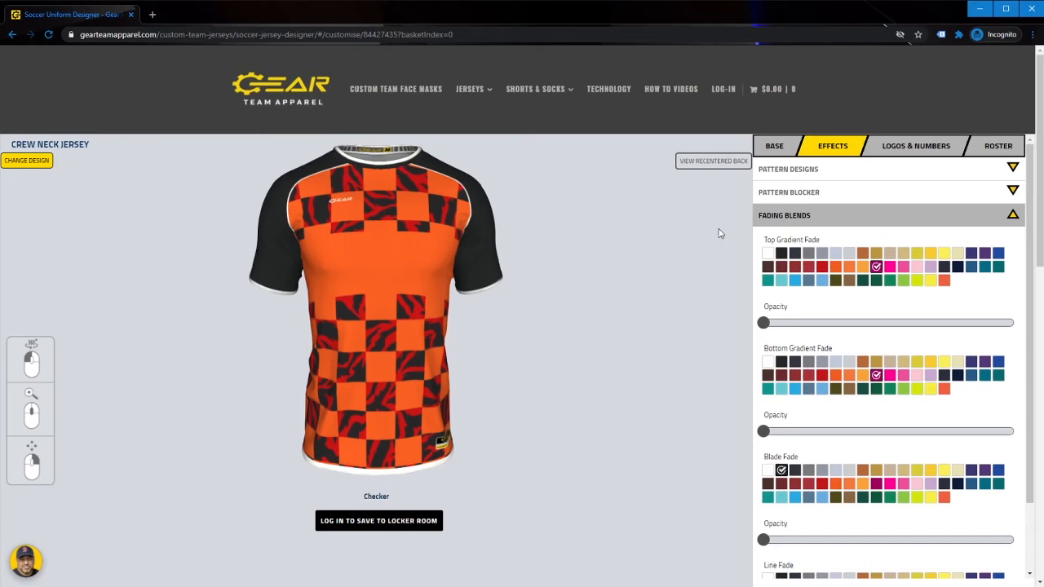
pyautogui.click(814, 226)
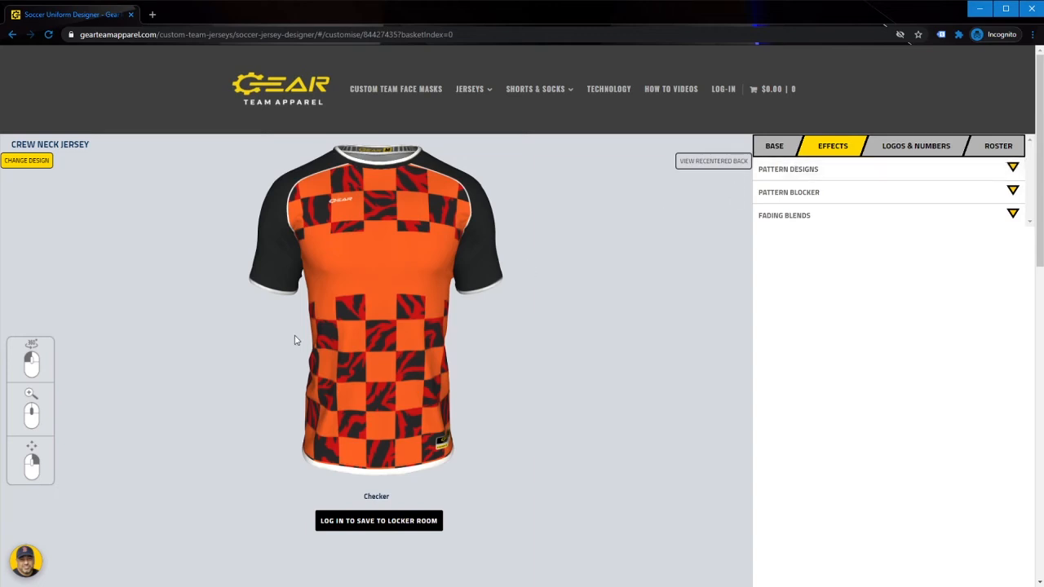
pyautogui.moveTo(296, 340); pyautogui.dragTo(446, 353)
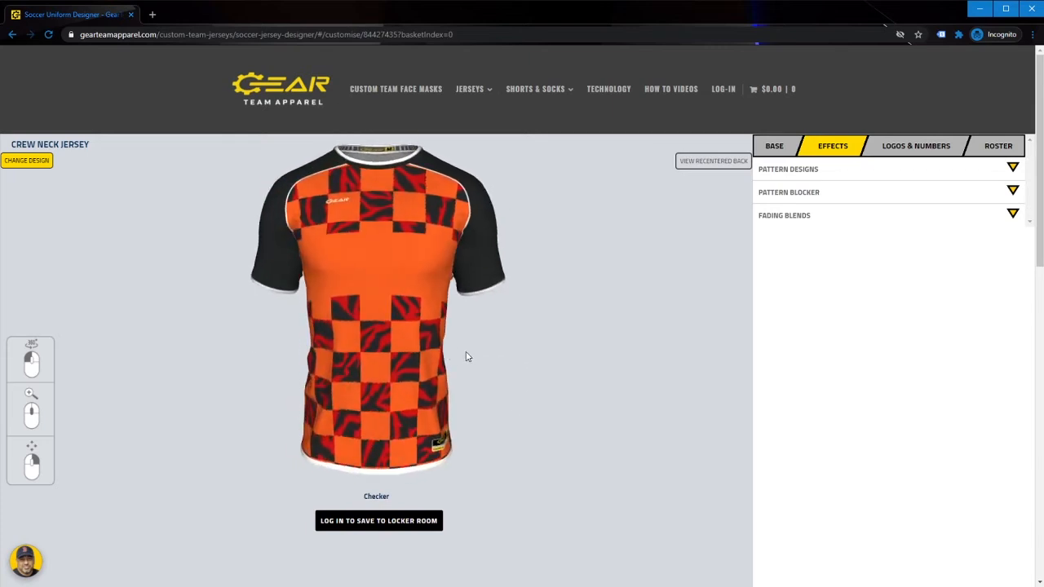
# Reset the scale and rotation of the jersey's Fire pattern
pyautogui.click(774, 147)
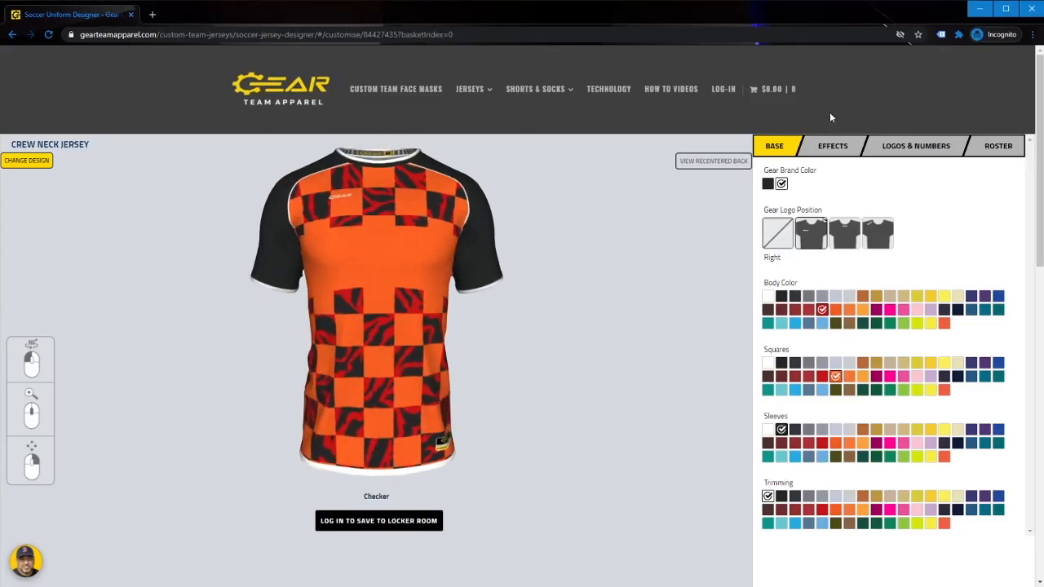
pyautogui.click(832, 145)
pyautogui.click(1003, 537)
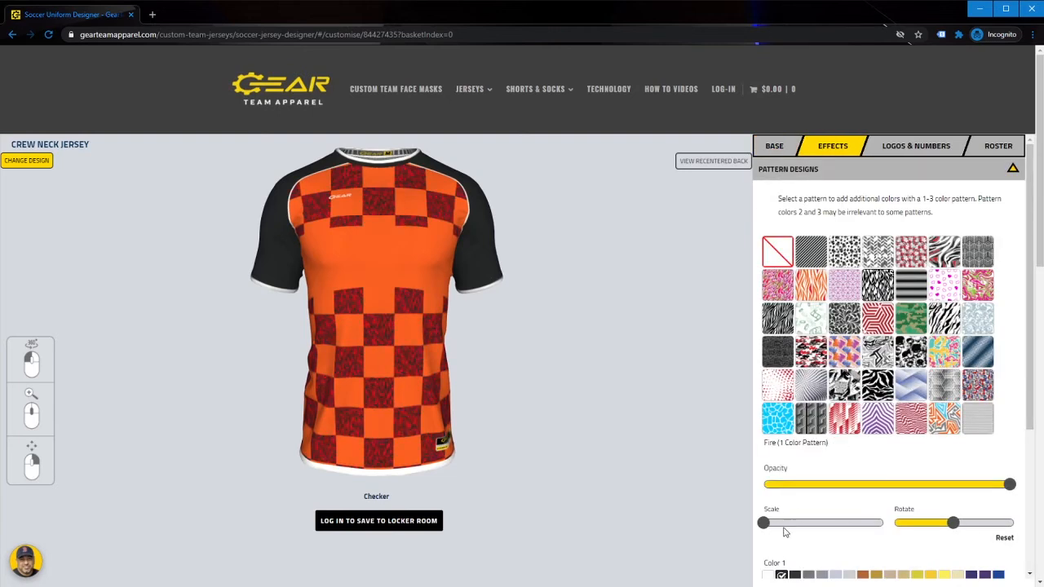
# Set the base colors to a black body, red squares and orange trimming
pyautogui.click(774, 146)
pyautogui.click(781, 296)
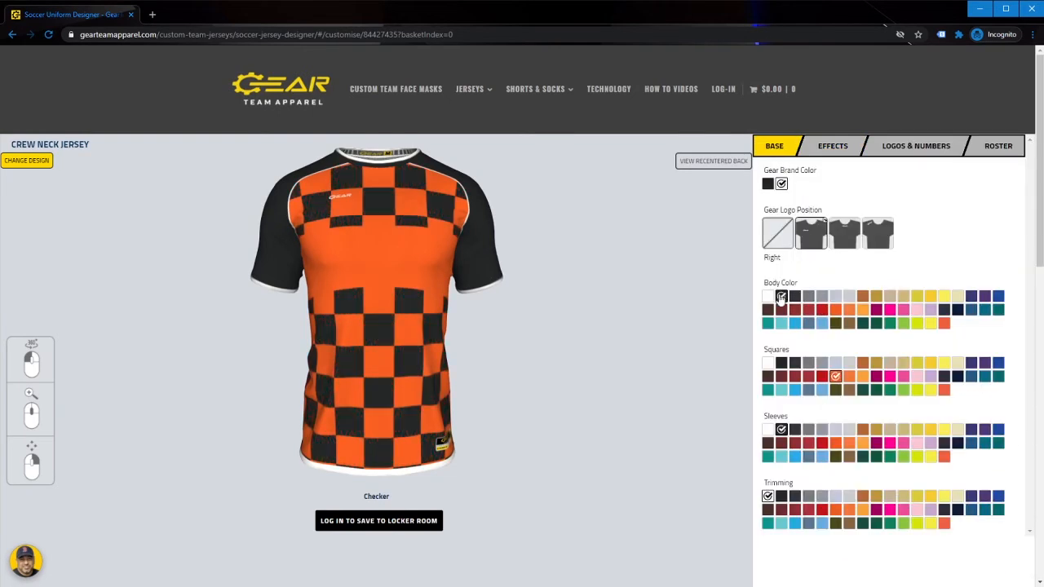
pyautogui.click(822, 376)
pyautogui.click(835, 509)
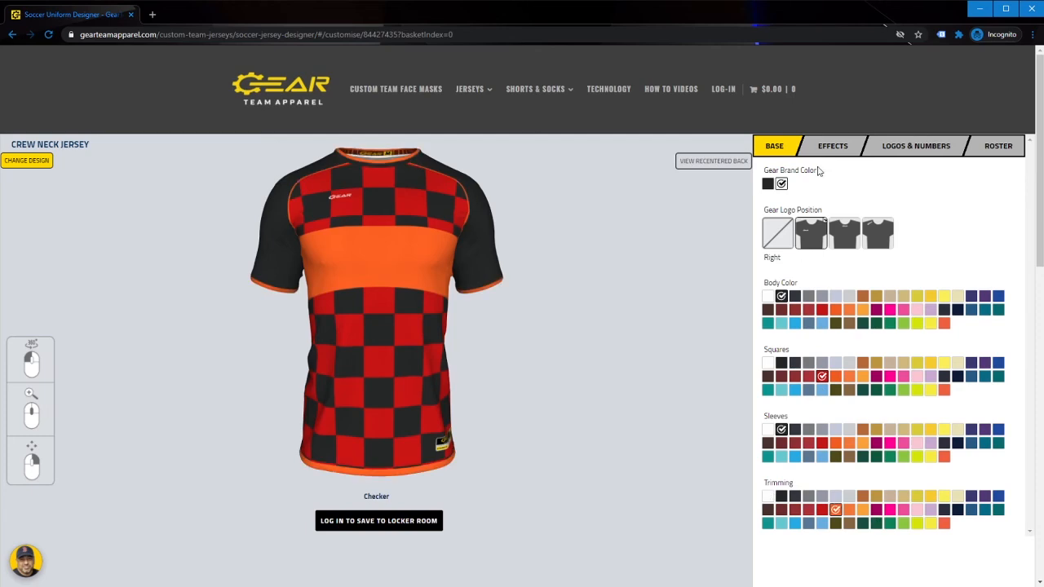
# Remove the front pattern blocker and the full back coverage by reducing both opacities to zero
pyautogui.click(833, 145)
pyautogui.click(799, 192)
pyautogui.moveTo(1011, 299); pyautogui.dragTo(763, 299)
pyautogui.moveTo(1009, 516); pyautogui.dragTo(732, 516)
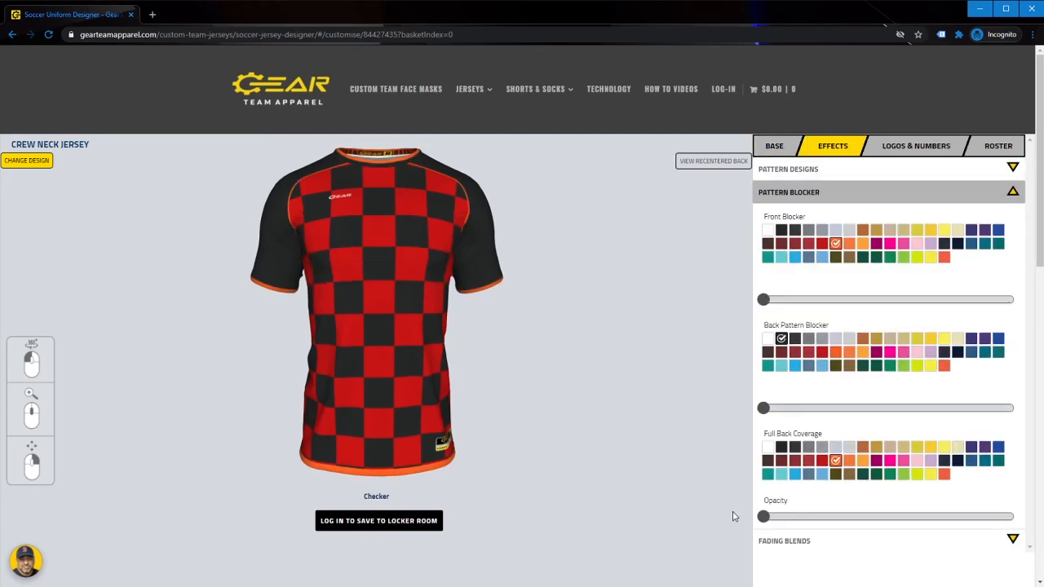
pyautogui.click(799, 192)
# Color the Fire pattern golden yellow and set its opacity to full
pyautogui.click(772, 170)
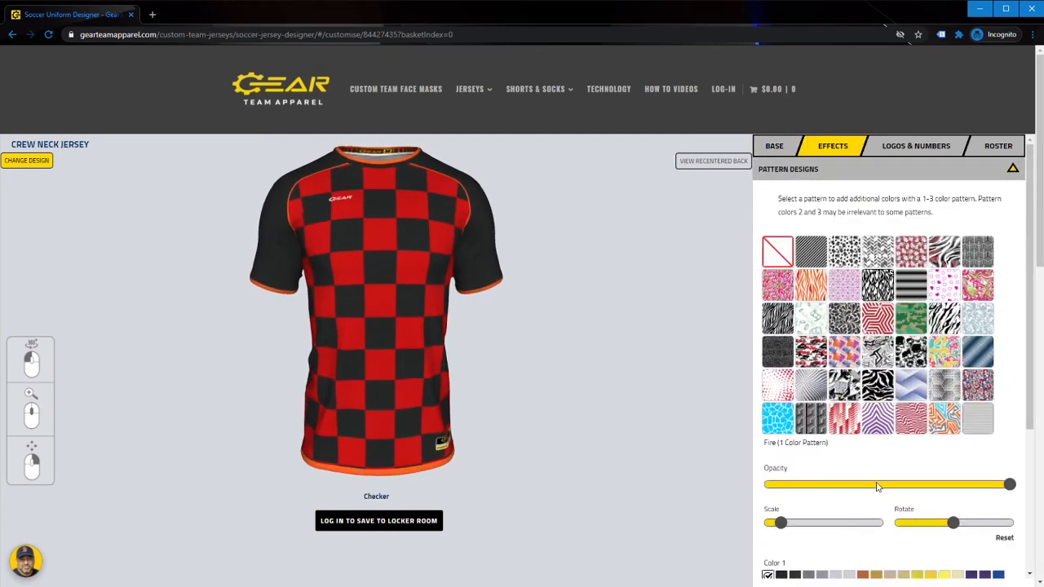
pyautogui.scroll(-1, 878, 486)
pyautogui.click(848, 410)
pyautogui.click(930, 503)
pyautogui.click(1012, 411)
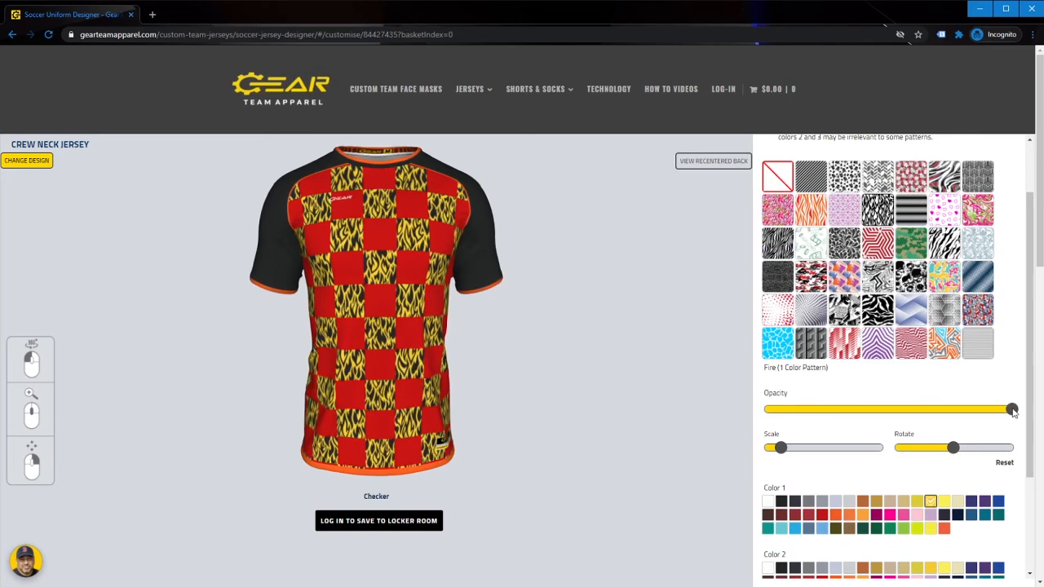
# Add a golden yellow bottom gradient fade and a red top gradient fade, both at about full opacity
pyautogui.scroll(1, 810, 210)
pyautogui.click(788, 169)
pyautogui.click(785, 215)
pyautogui.click(1010, 431)
pyautogui.click(930, 364)
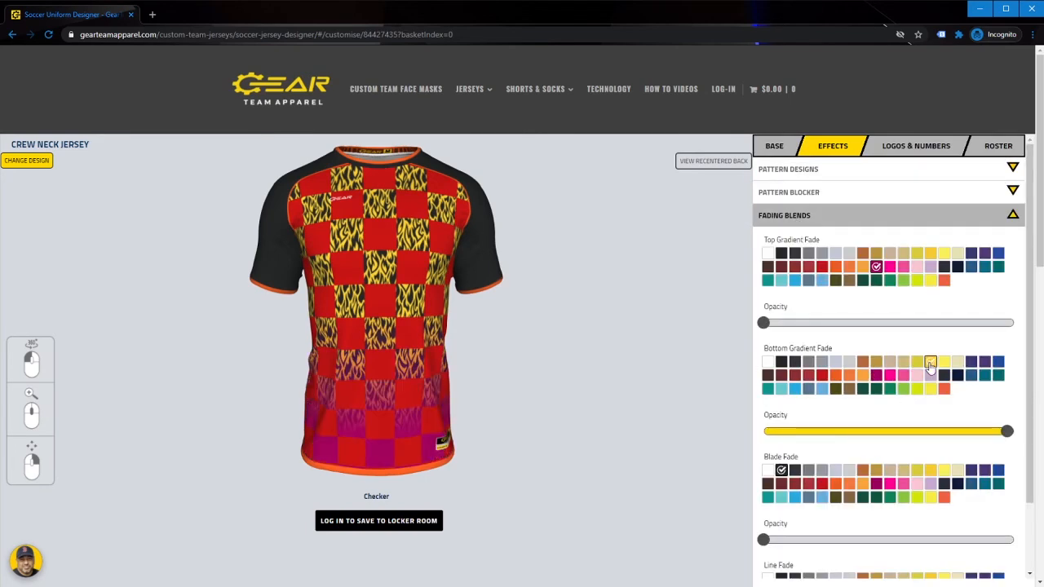
pyautogui.click(1012, 322)
pyautogui.click(821, 267)
# Change the jersey's body color to orange and the top gradient fade to black
pyautogui.click(783, 155)
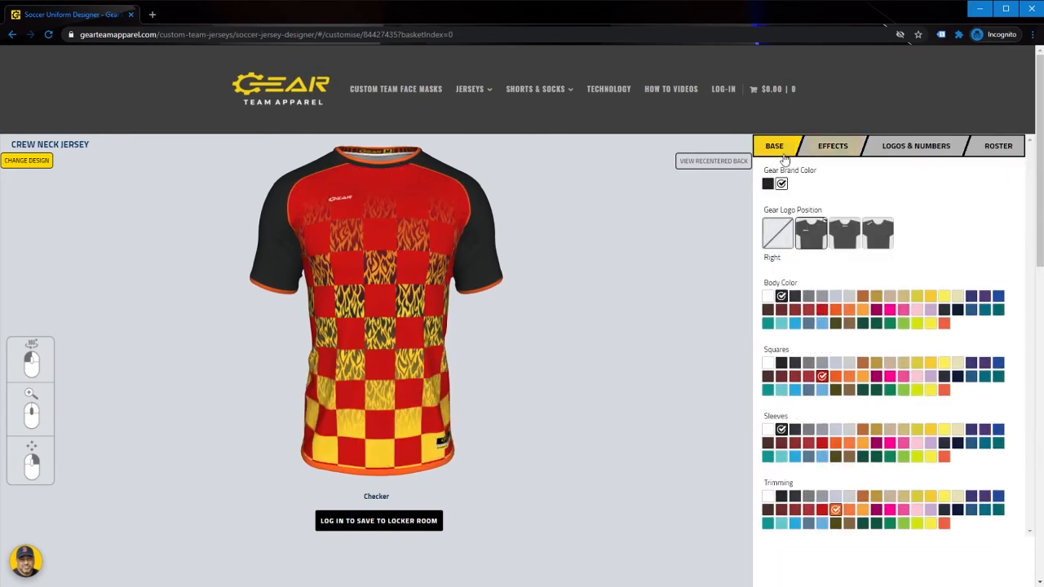
pyautogui.click(835, 309)
pyautogui.click(830, 147)
pyautogui.click(782, 254)
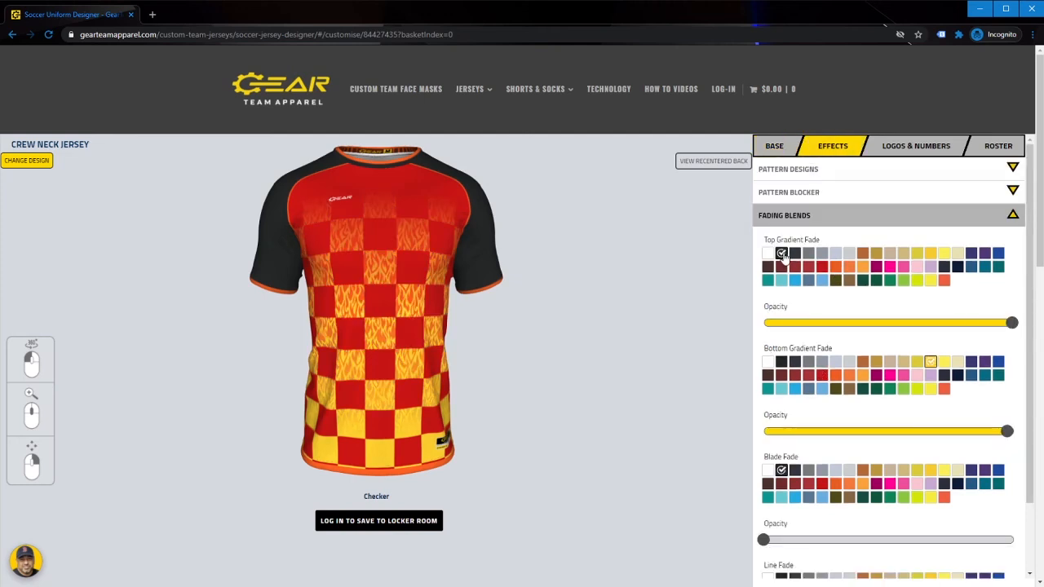
# Color the jersey's squares black and its body red, and change the top gradient fade to orange
pyautogui.click(774, 146)
pyautogui.click(781, 362)
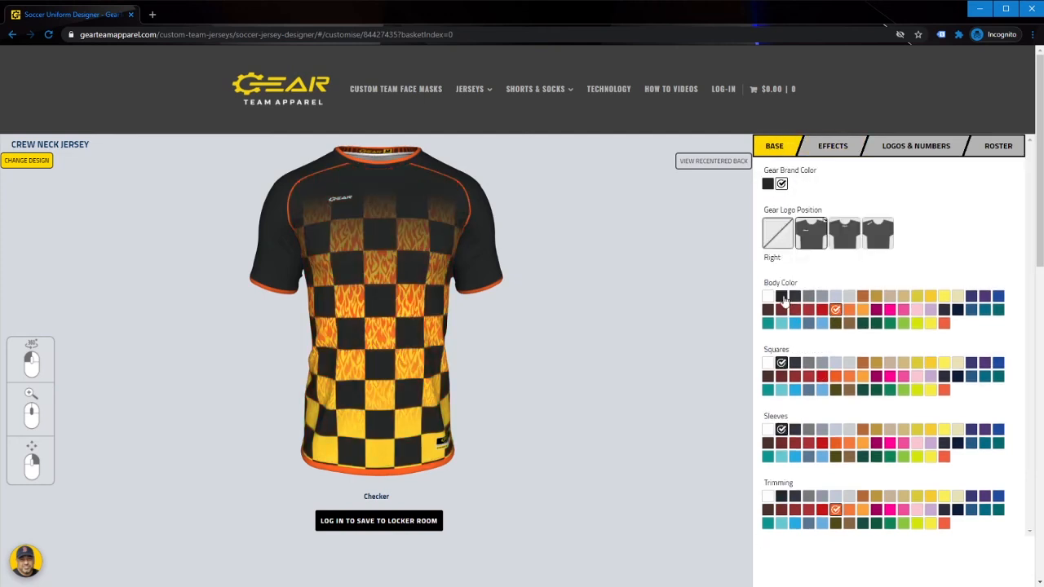
pyautogui.click(833, 146)
pyautogui.click(835, 267)
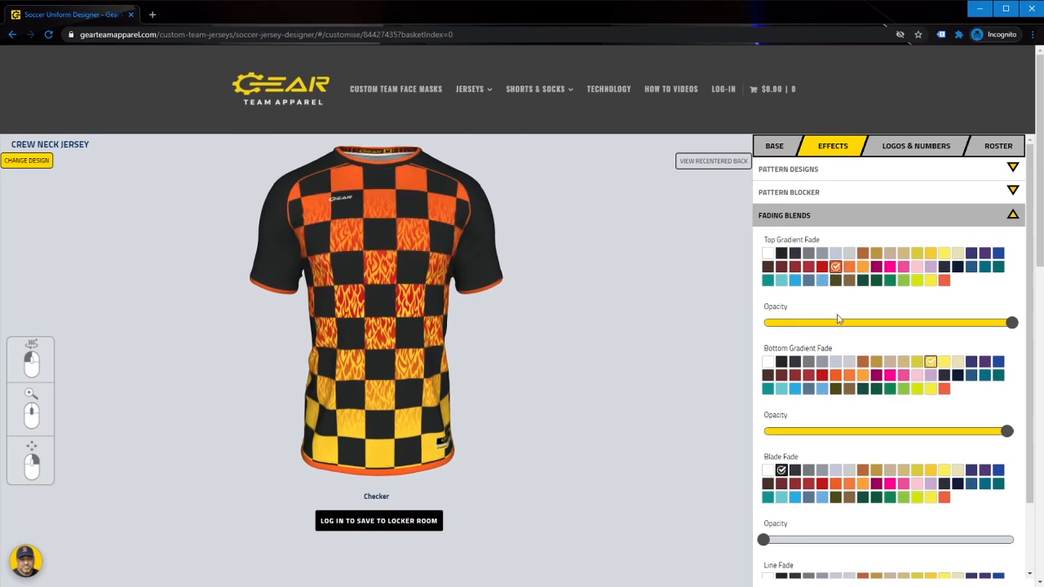
pyautogui.click(785, 169)
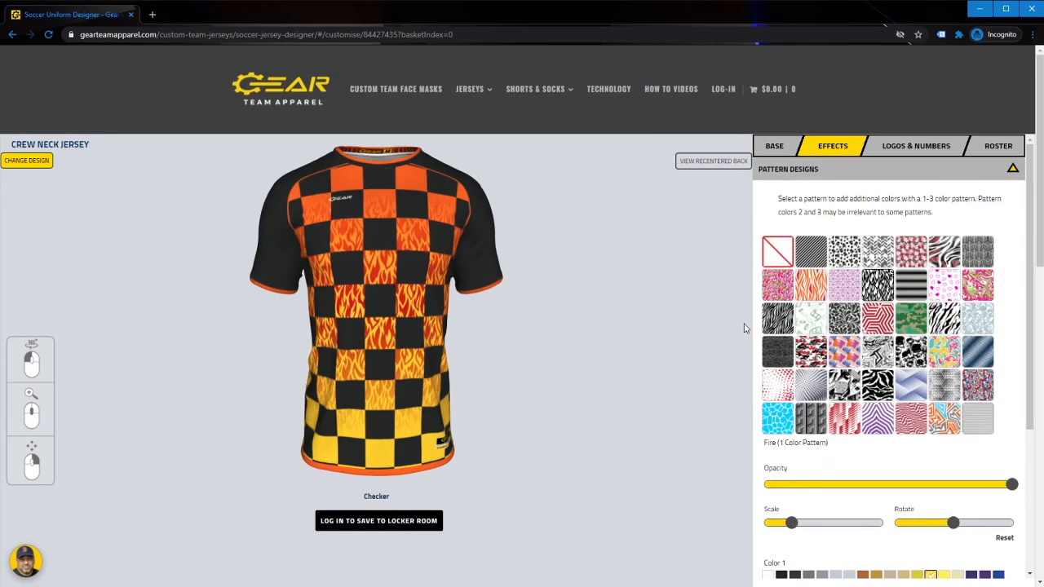
pyautogui.click(774, 146)
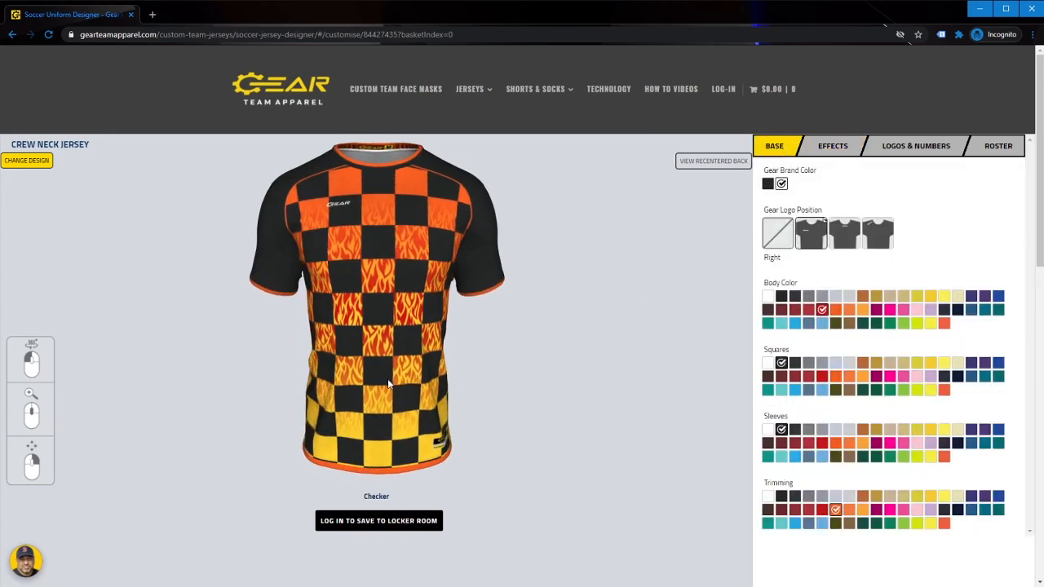
# Add a black front pattern blocker at about full opacity
pyautogui.click(833, 146)
pyautogui.click(1012, 167)
pyautogui.click(1009, 300)
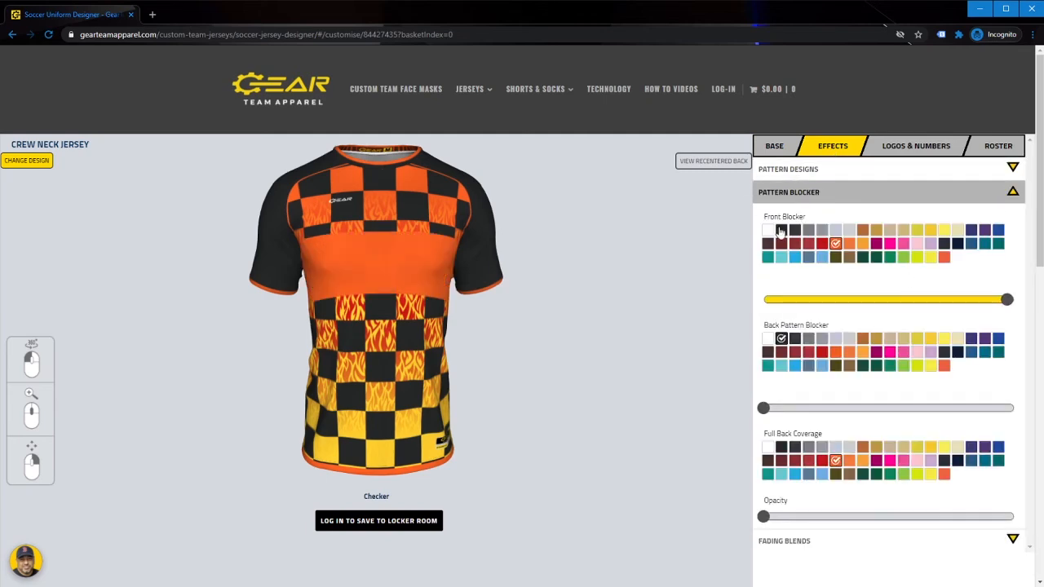
pyautogui.click(780, 229)
pyautogui.click(848, 192)
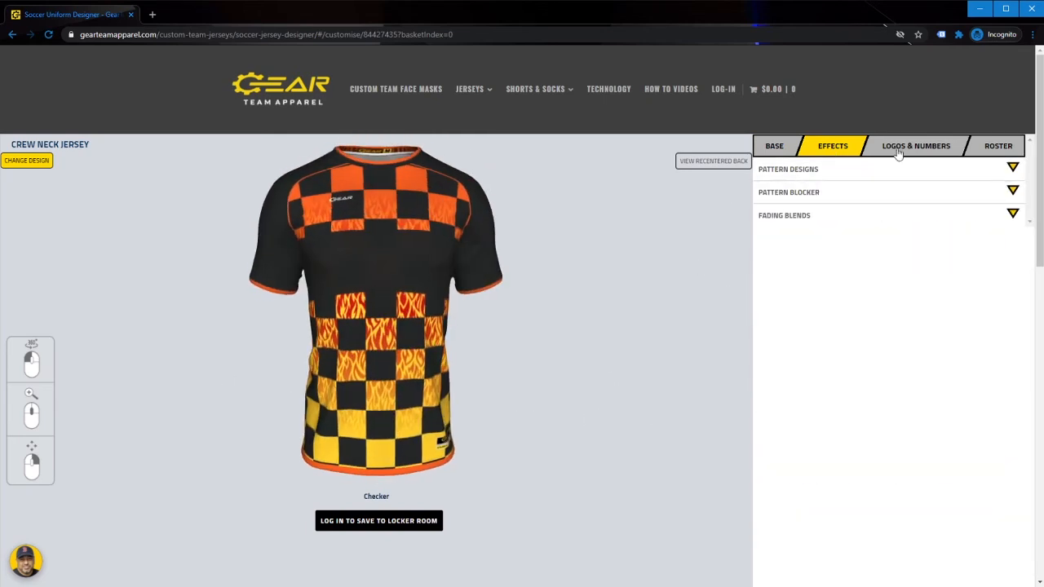
# Add the front text "Fire" in the Indiana font, italicized and enlarged across the black chest band
pyautogui.click(915, 146)
pyautogui.click(856, 529)
pyautogui.click(796, 420)
pyautogui.write('Fire')
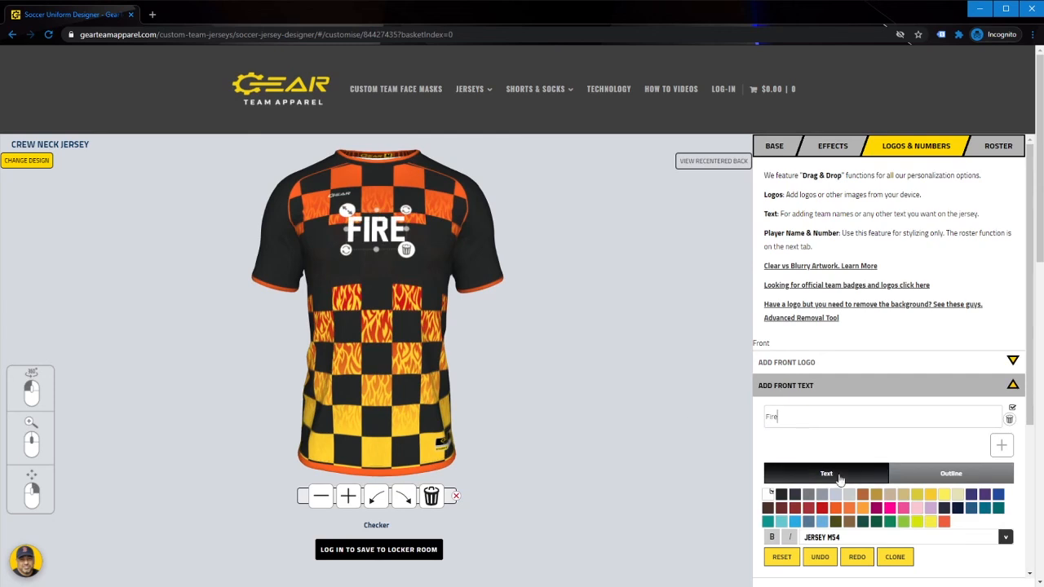
pyautogui.scroll(-1, 938, 473)
pyautogui.click(1005, 499)
pyautogui.click(838, 425)
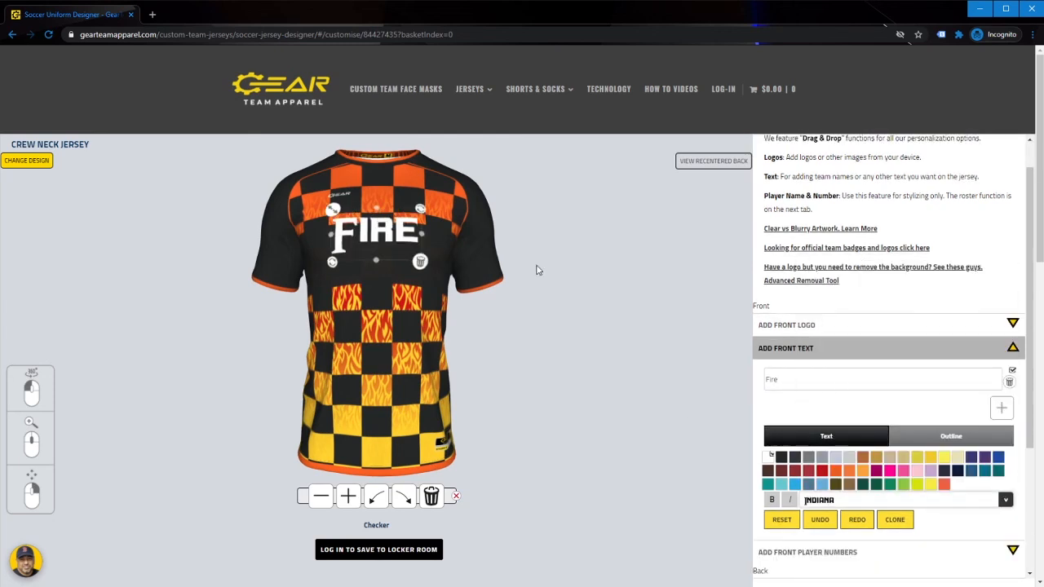
# Give the "Fire" text an orange outline at a little under half of the maximum outline width
pyautogui.click(931, 440)
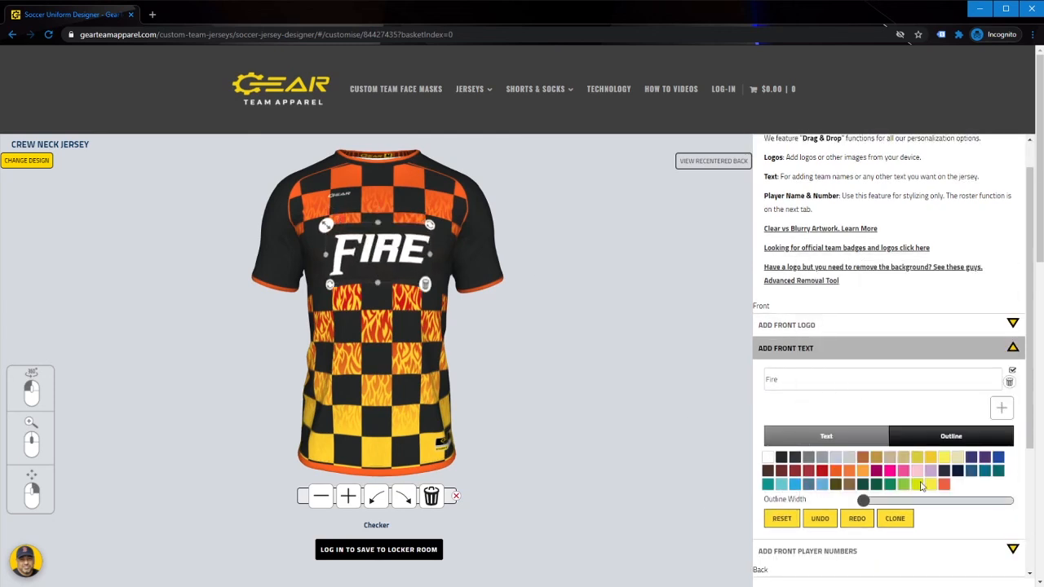
pyautogui.moveTo(914, 500); pyautogui.dragTo(928, 500)
pyautogui.click(835, 471)
# Add the italic front text "SOCCER CLUB" in small lettering just below "Fire"
pyautogui.click(999, 410)
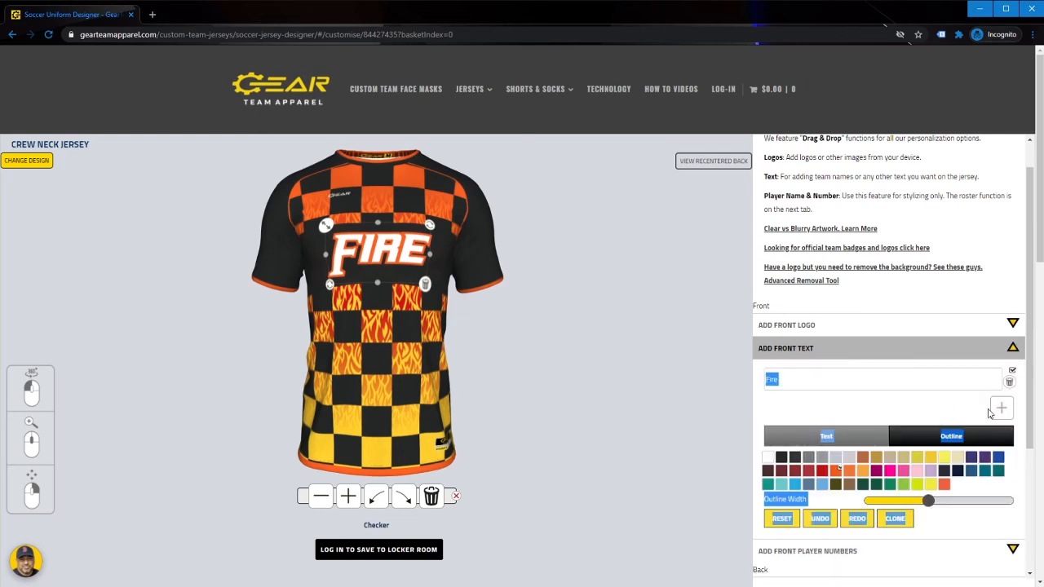
pyautogui.write('SOCCER')
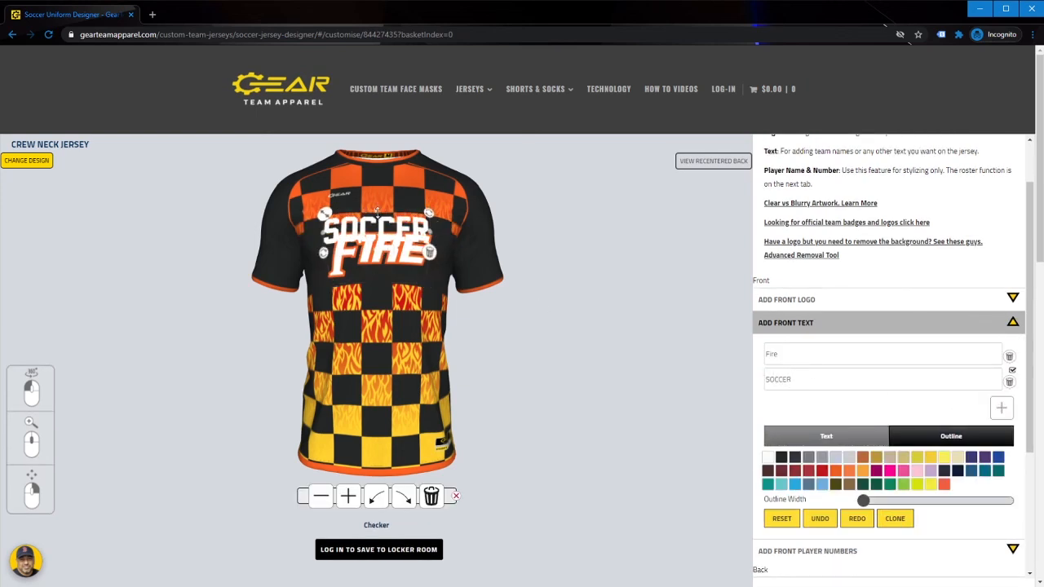
pyautogui.click(826, 436)
pyautogui.click(790, 500)
pyautogui.moveTo(377, 235); pyautogui.dragTo(231, 392)
pyautogui.click(803, 377)
pyautogui.write('CLUB')
pyautogui.click(386, 309)
pyautogui.click(875, 327)
# Add the front player number 10 in the MO_DASHER_REGULAR font below the team name
pyautogui.click(810, 361)
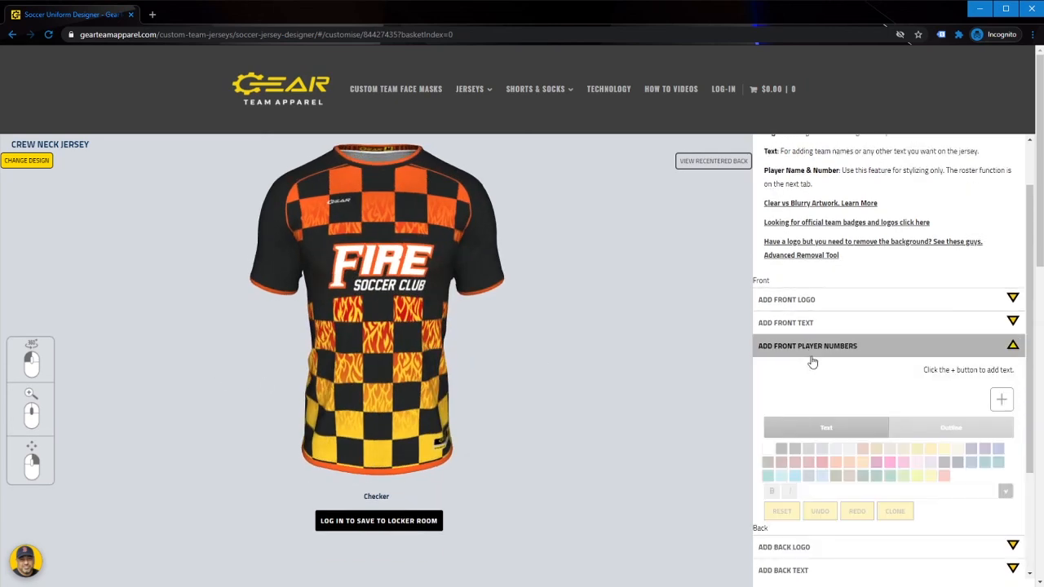
pyautogui.click(998, 400)
pyautogui.click(921, 491)
pyautogui.click(921, 476)
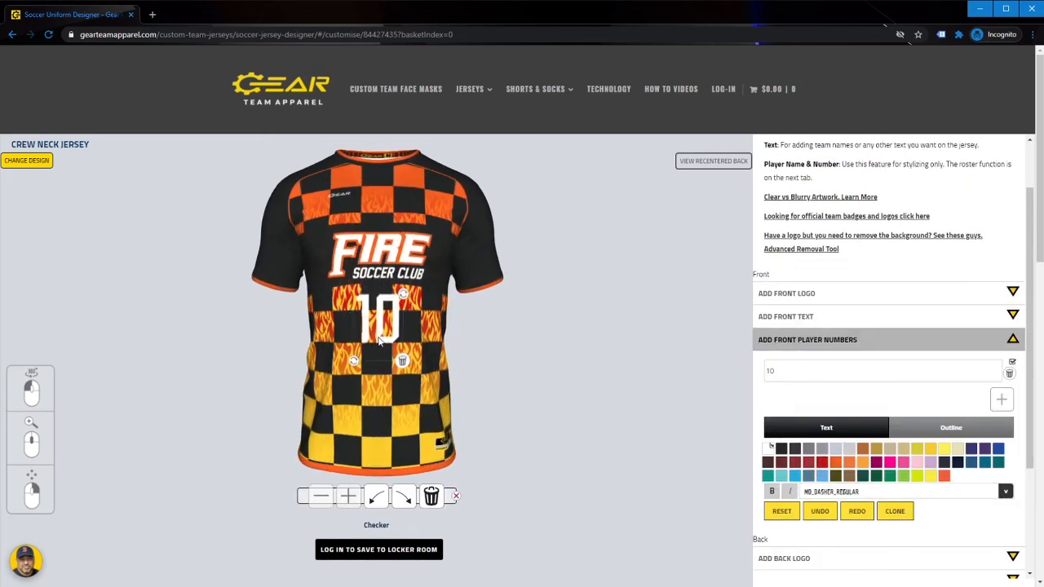
# Give the front player number a black outline at a little under half of the maximum outline width
pyautogui.click(950, 427)
pyautogui.click(816, 468)
pyautogui.click(781, 449)
pyautogui.click(403, 406)
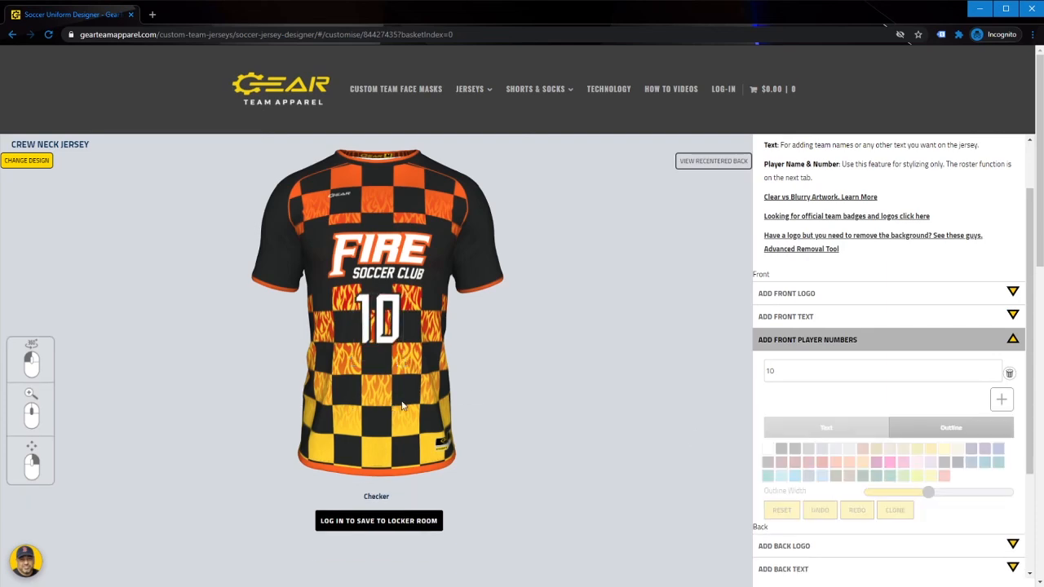
pyautogui.moveTo(403, 405); pyautogui.dragTo(398, 410)
# Add the placeholder player name "NAME" to the jersey's upper back
pyautogui.click(855, 343)
pyautogui.click(824, 449)
pyautogui.click(1002, 477)
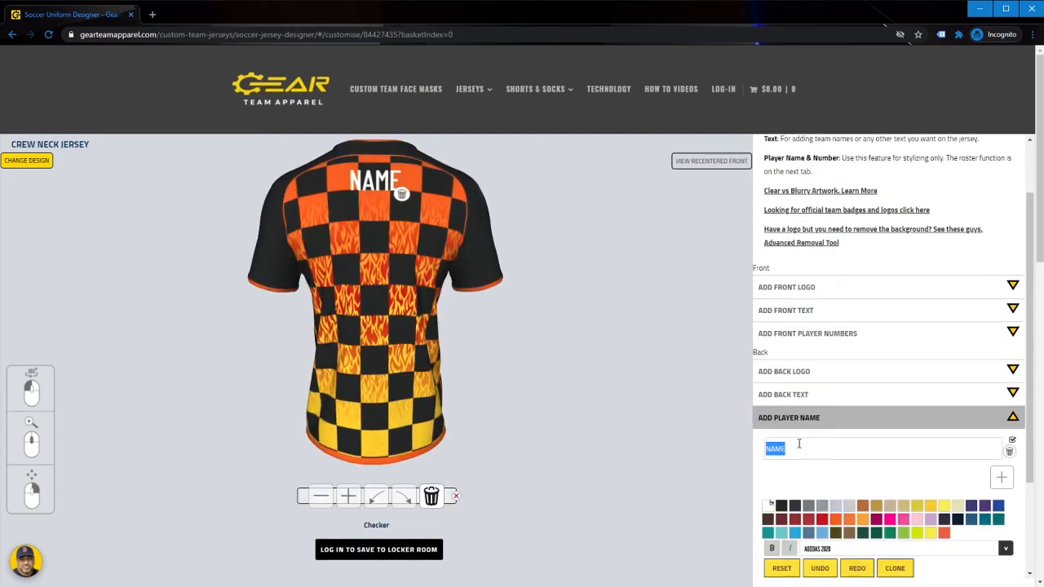
# Add the back player number 10 in the MO_DASHER_REGULAR font with a black outline
pyautogui.click(890, 419)
pyautogui.click(897, 468)
pyautogui.scroll(-2, 872, 522)
pyautogui.click(889, 437)
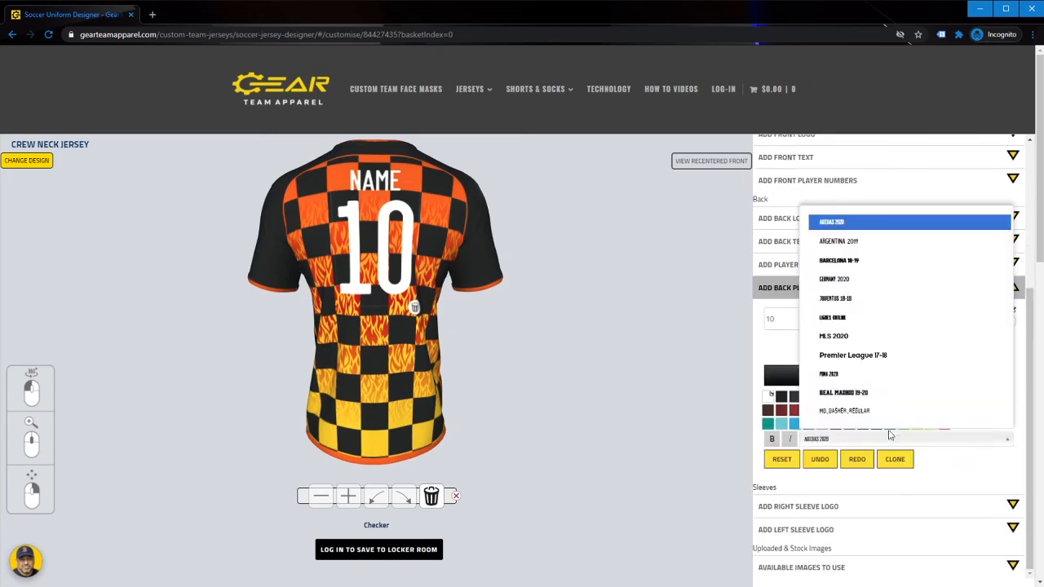
pyautogui.click(888, 410)
pyautogui.click(950, 376)
pyautogui.click(782, 399)
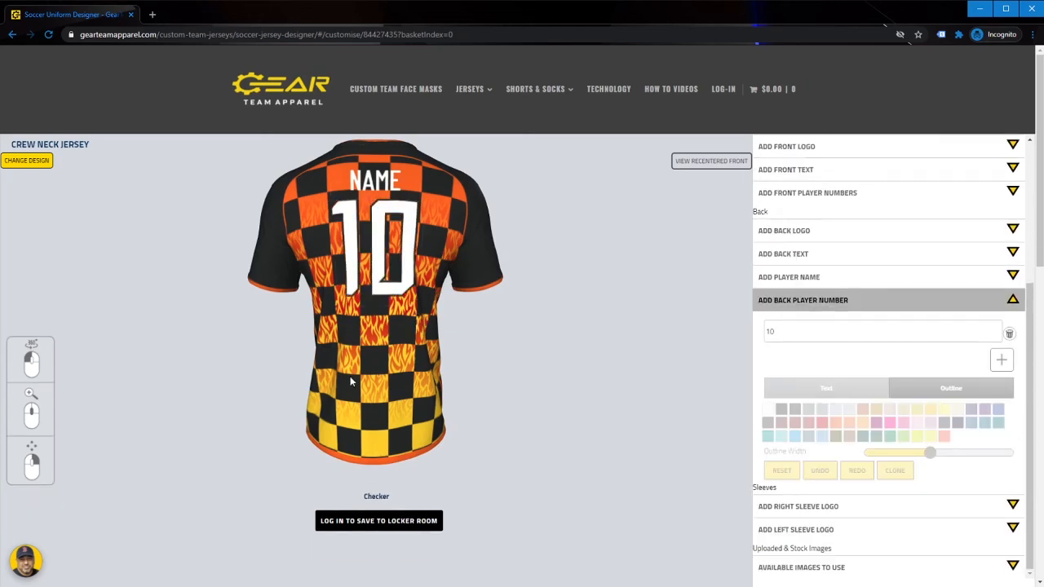